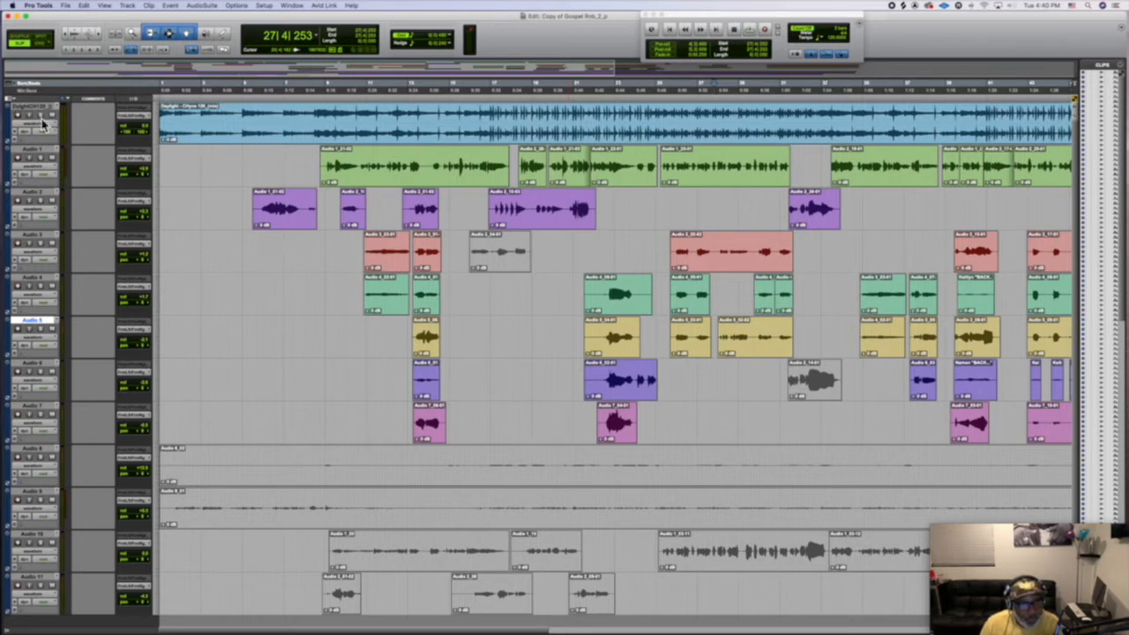
Step: Hide the Comments column and show the Inserts A-E column in the Edit window
click(18, 104)
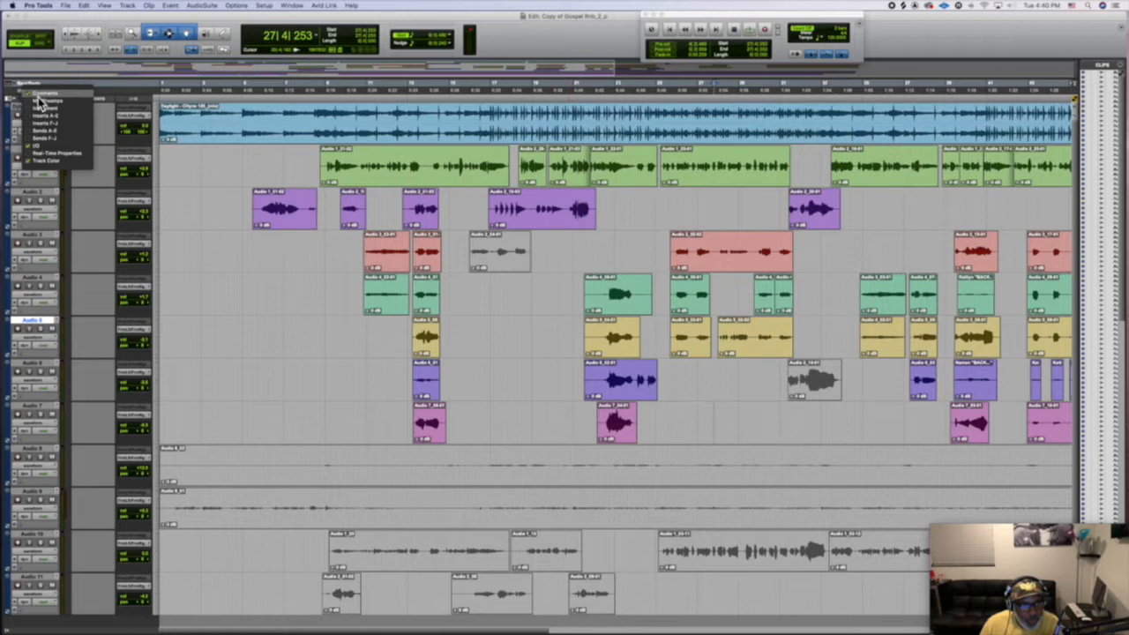
click(32, 95)
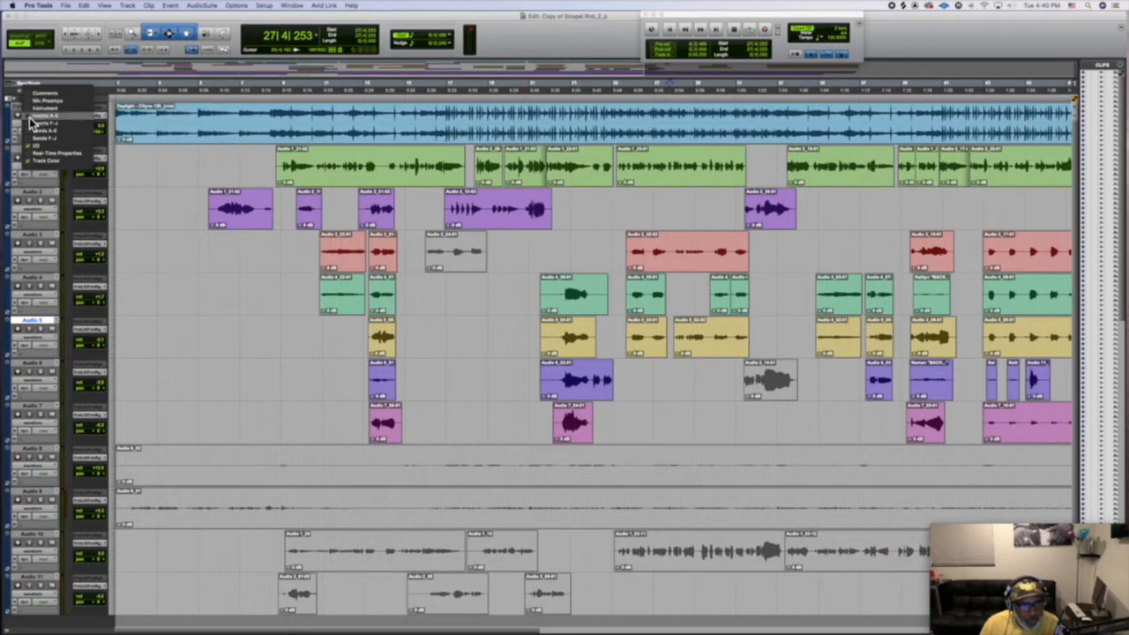
click(33, 122)
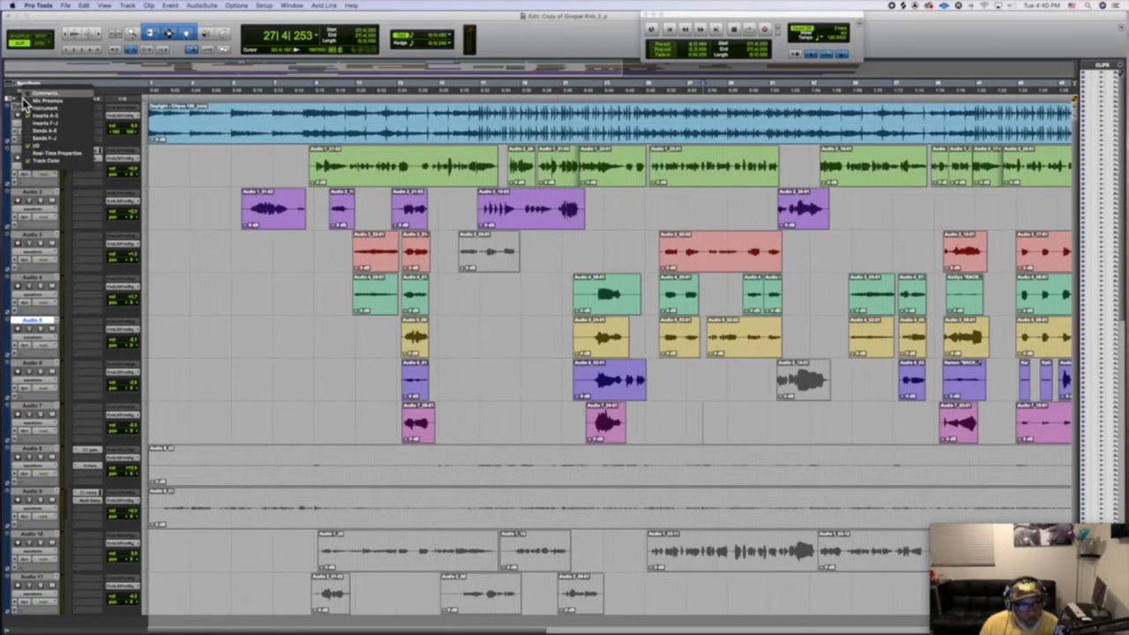
click(18, 104)
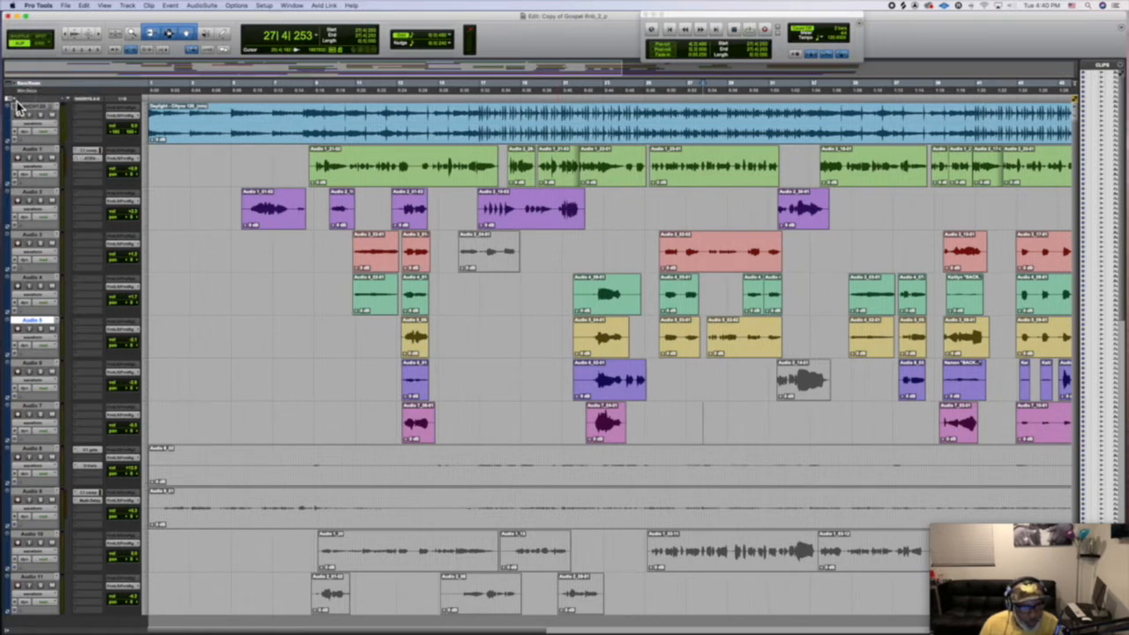
Step: Play the session briefly, stop it, and return the playhead to the session start
scroll(241, 272, down, 1)
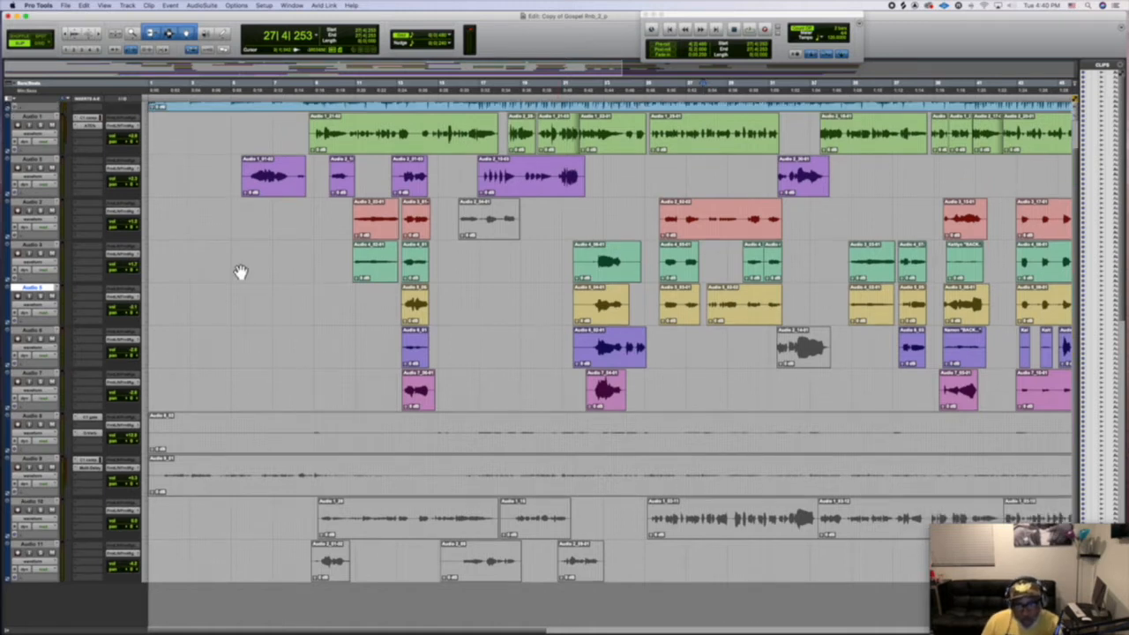
scroll(241, 272, up, 1)
scroll(241, 272, down, 1)
scroll(240, 272, up, 1)
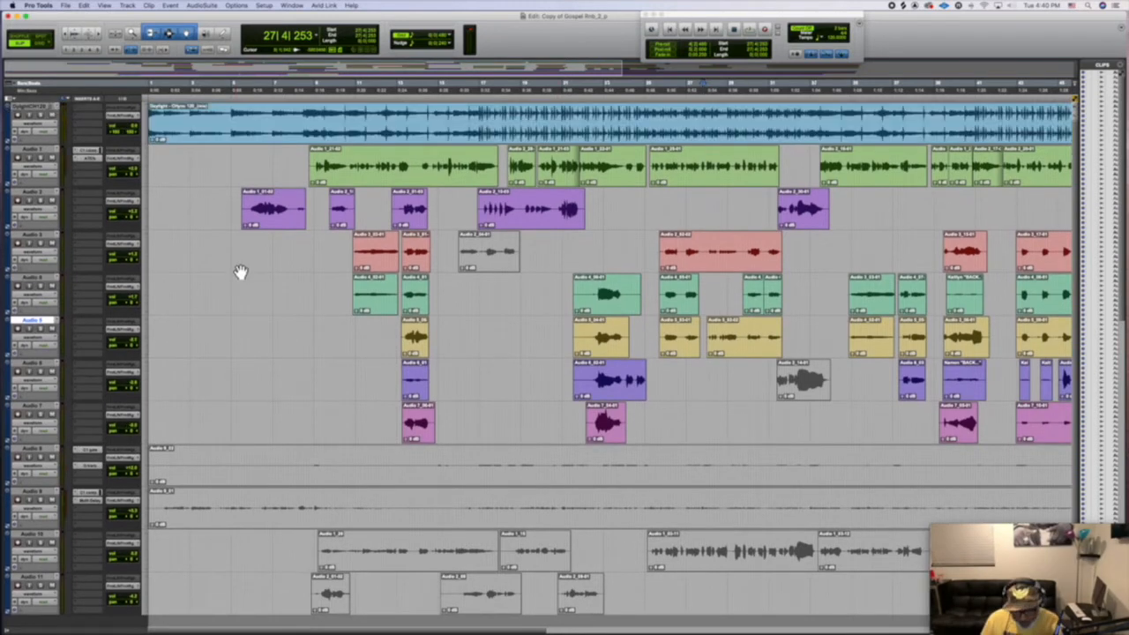
key(space)
key(space)
key(Return)
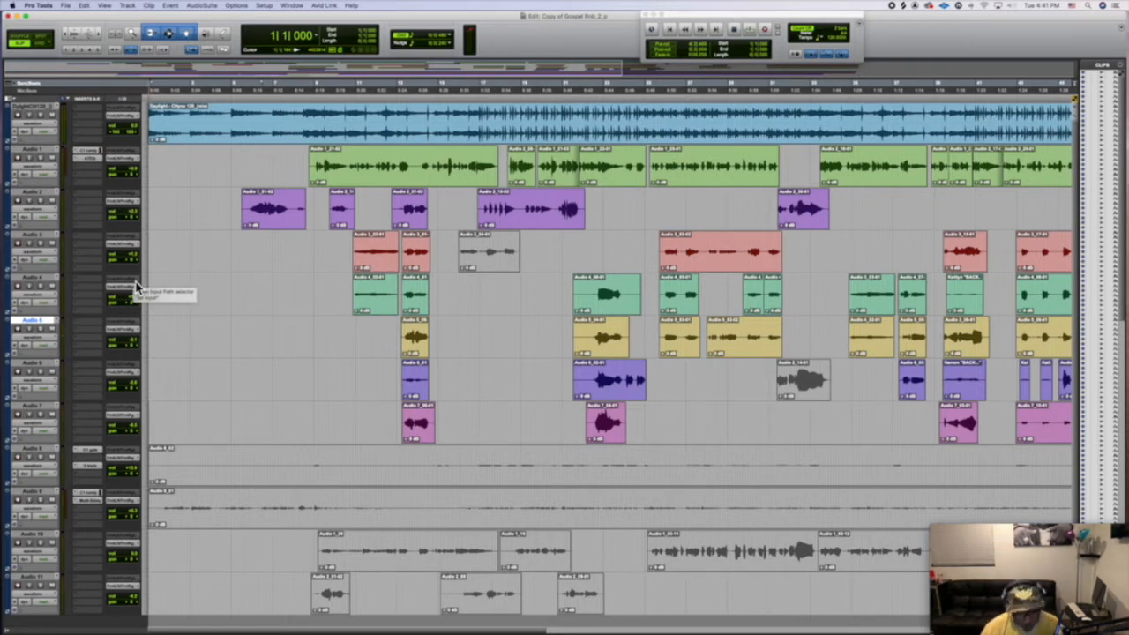
Step: Create one new stereo Master Fader track below Audio 11
scroll(136, 286, down, 1)
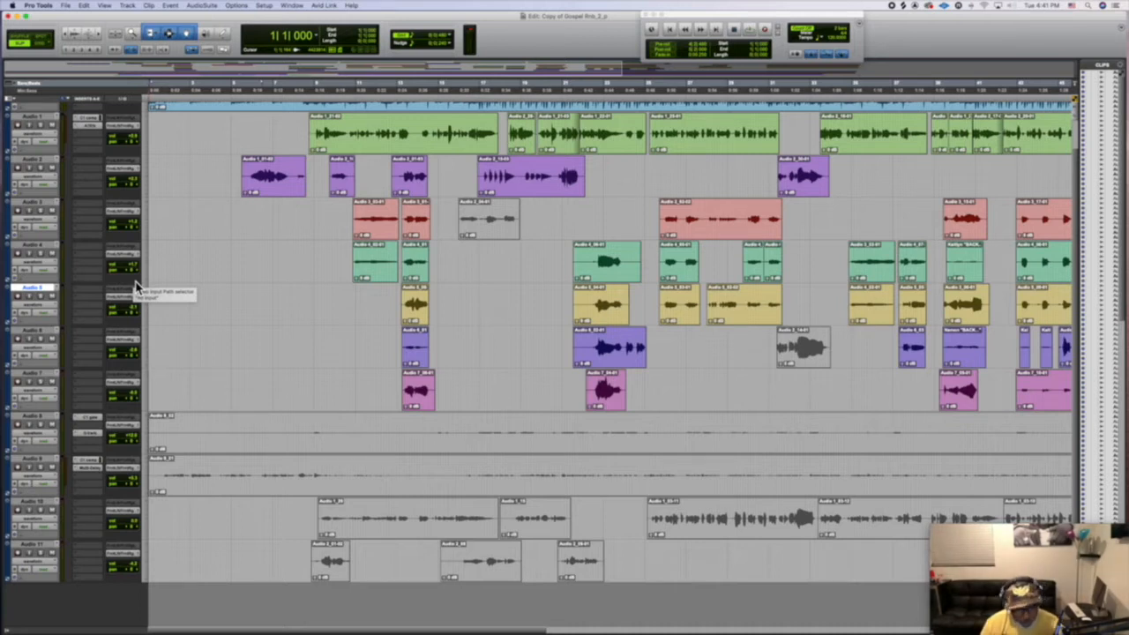
click(38, 546)
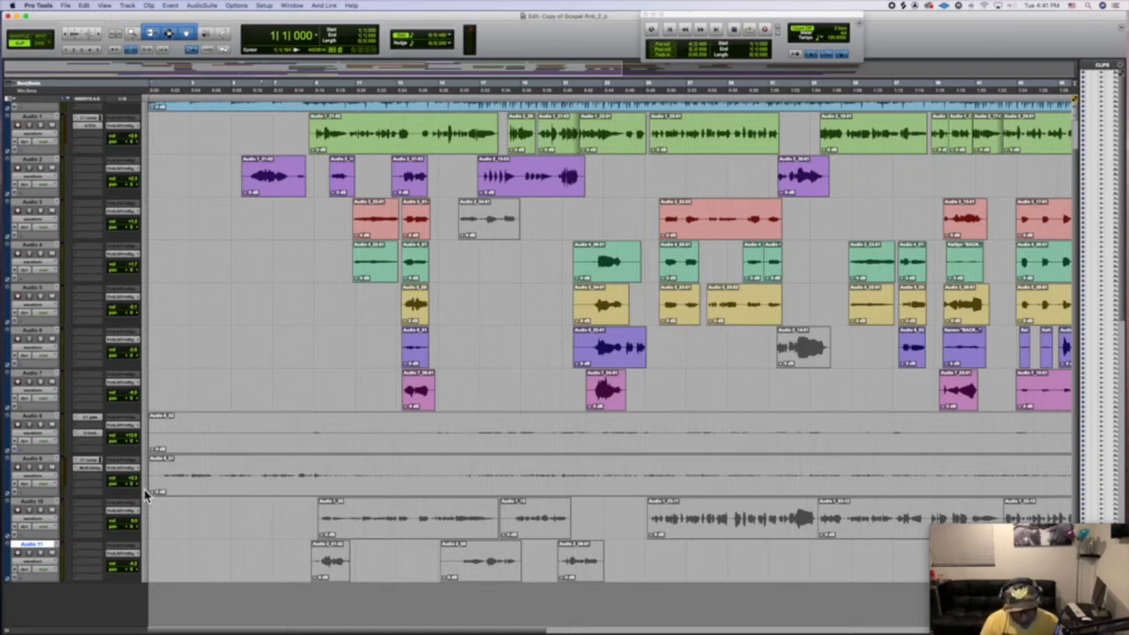
key(super+shift+n)
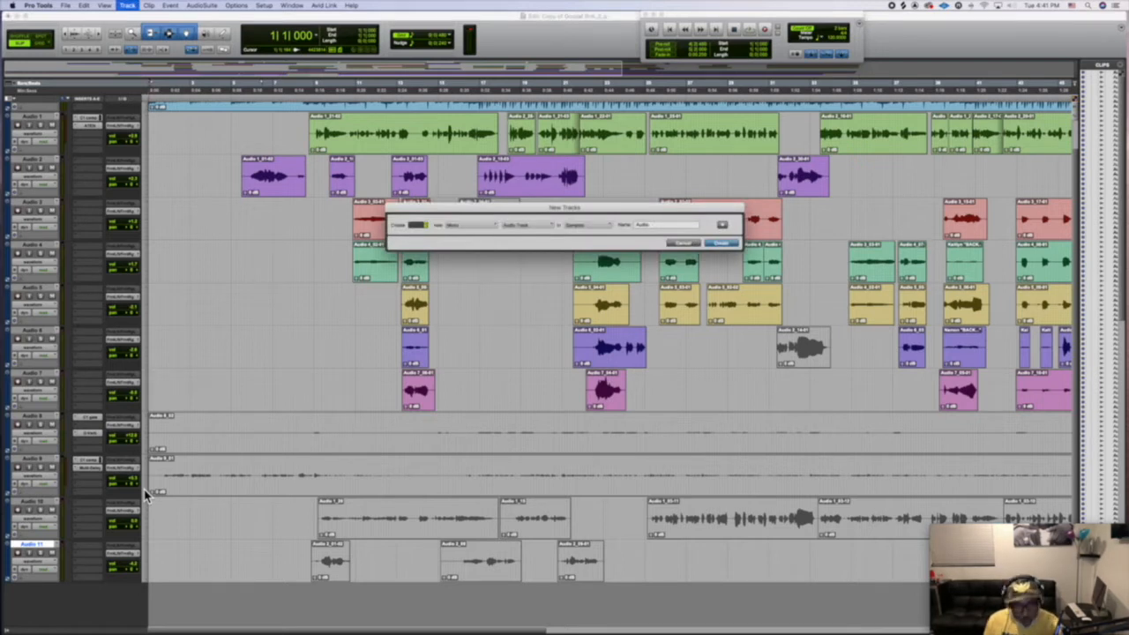
click(477, 229)
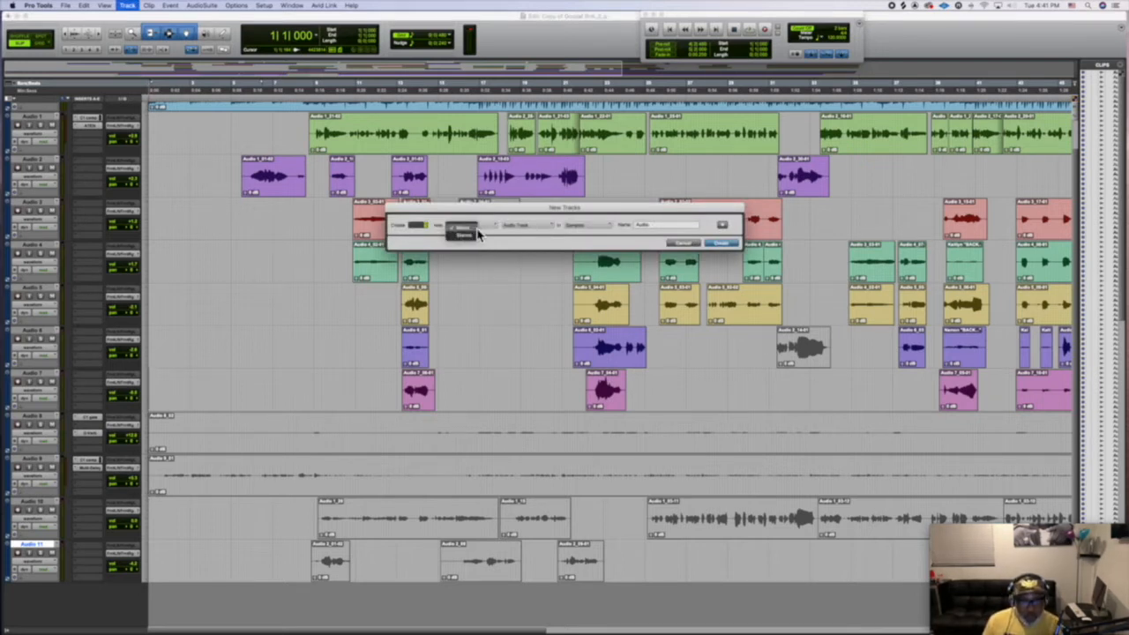
click(476, 233)
click(524, 226)
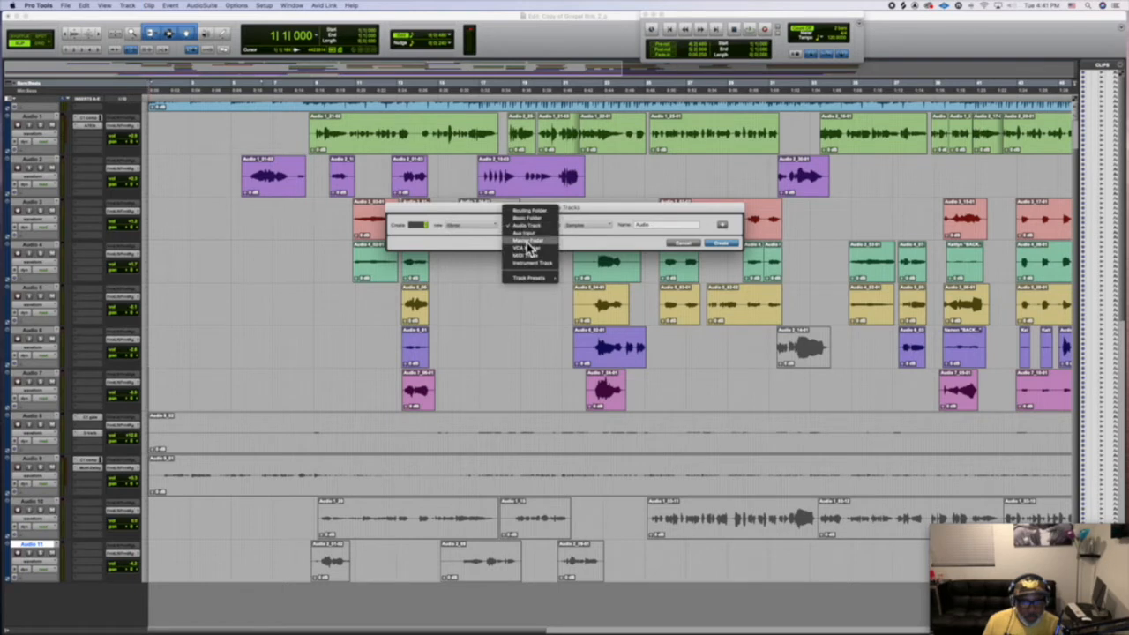
click(527, 248)
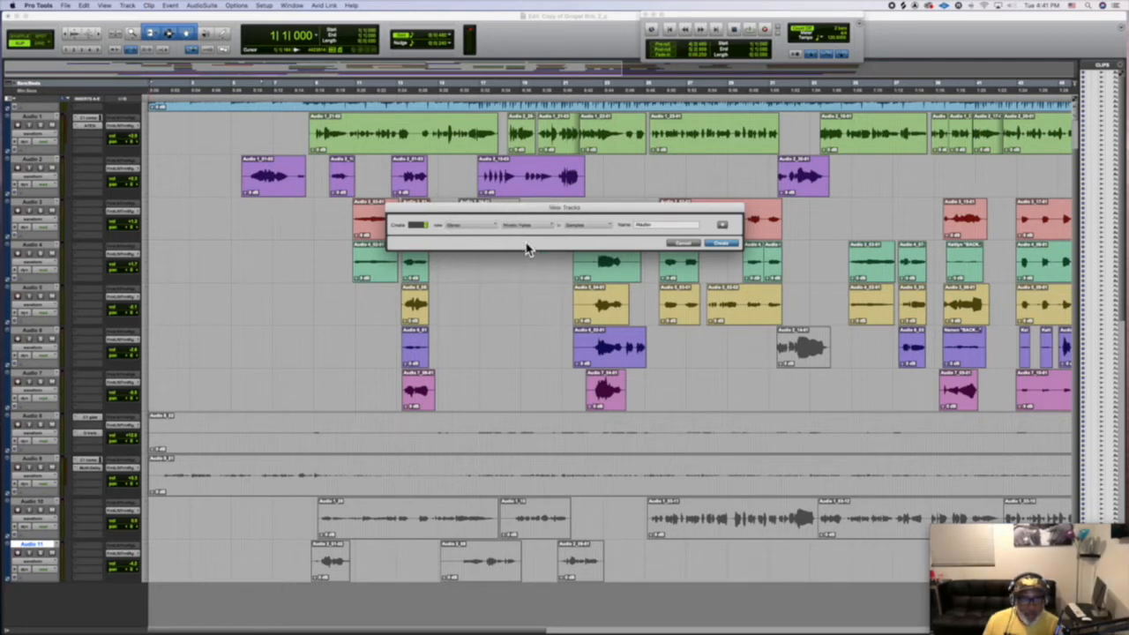
click(720, 244)
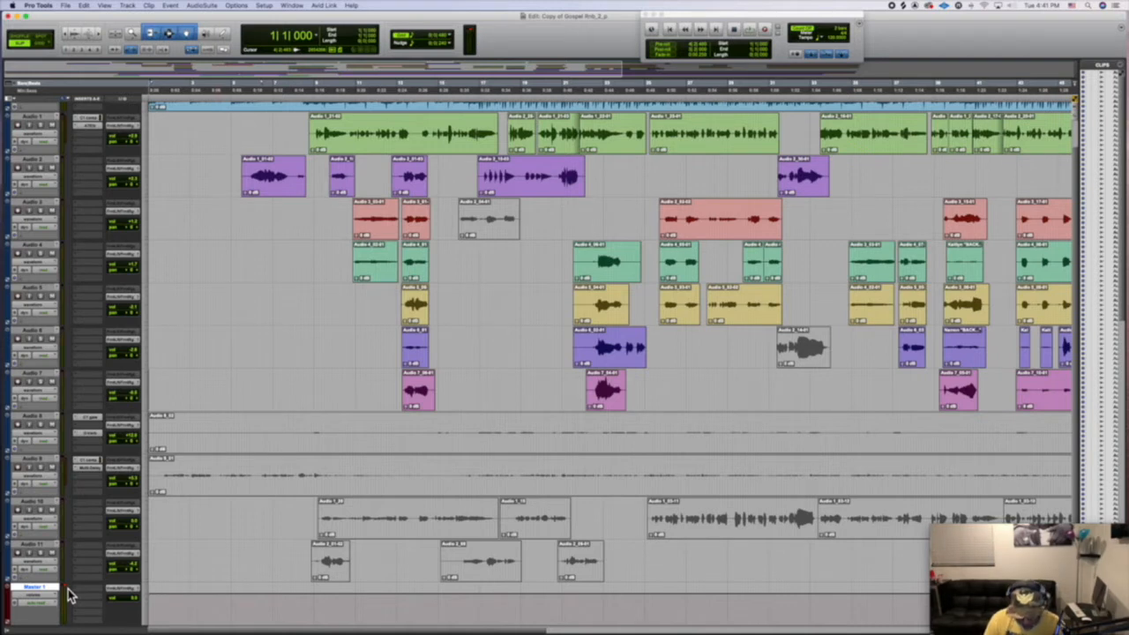
Step: Show the Mix window and play the session to check the level on the Master 1 meter
key(super+equal)
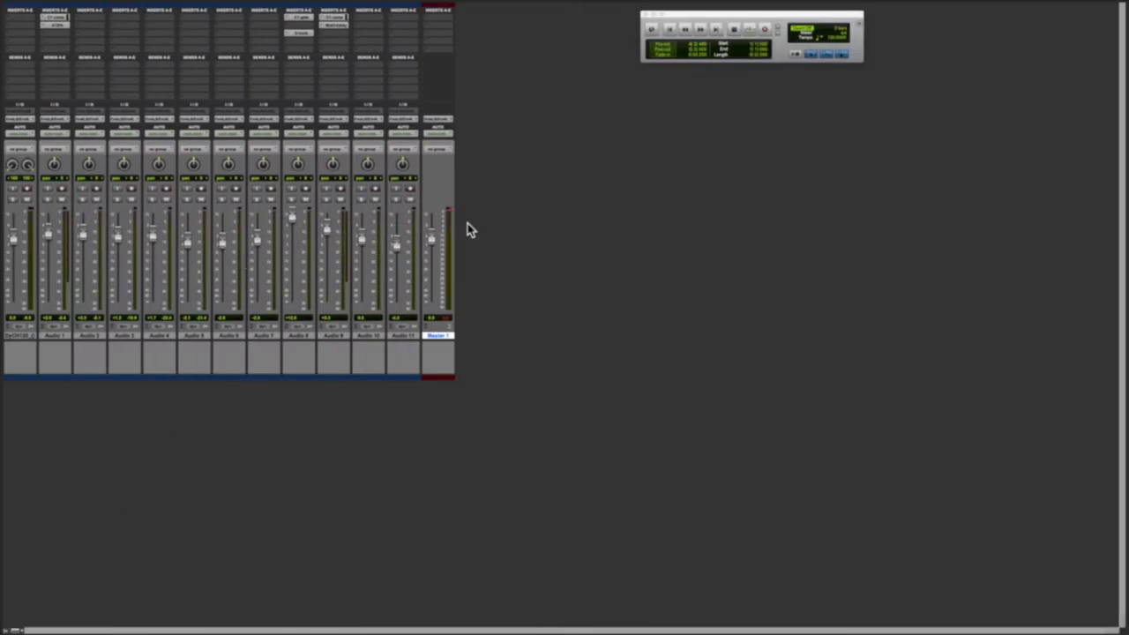
key(space)
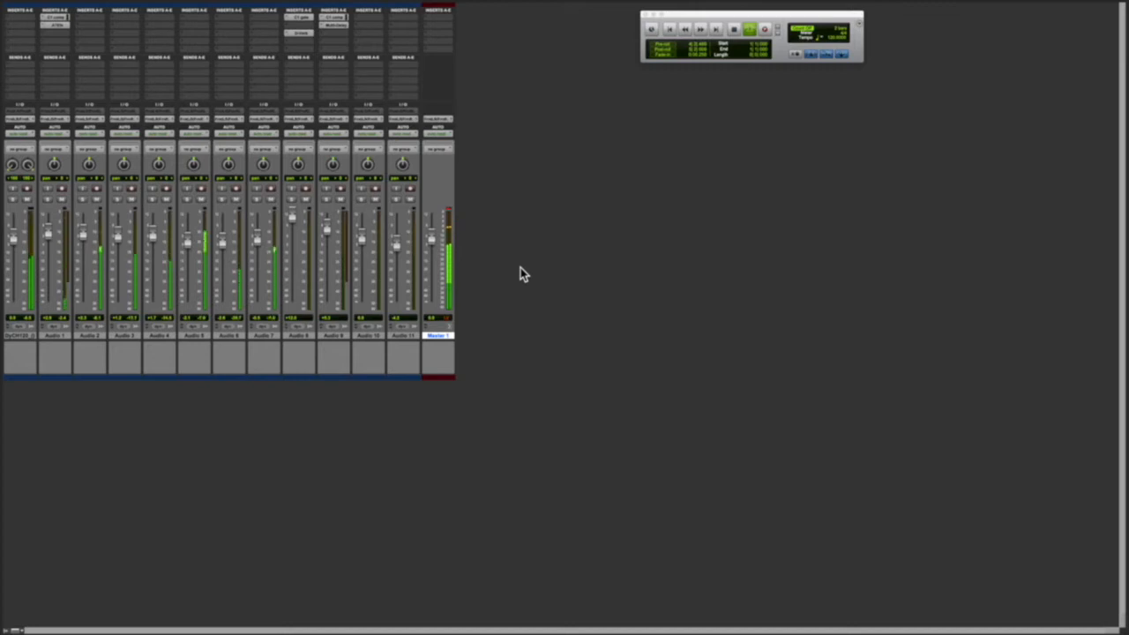
key(space)
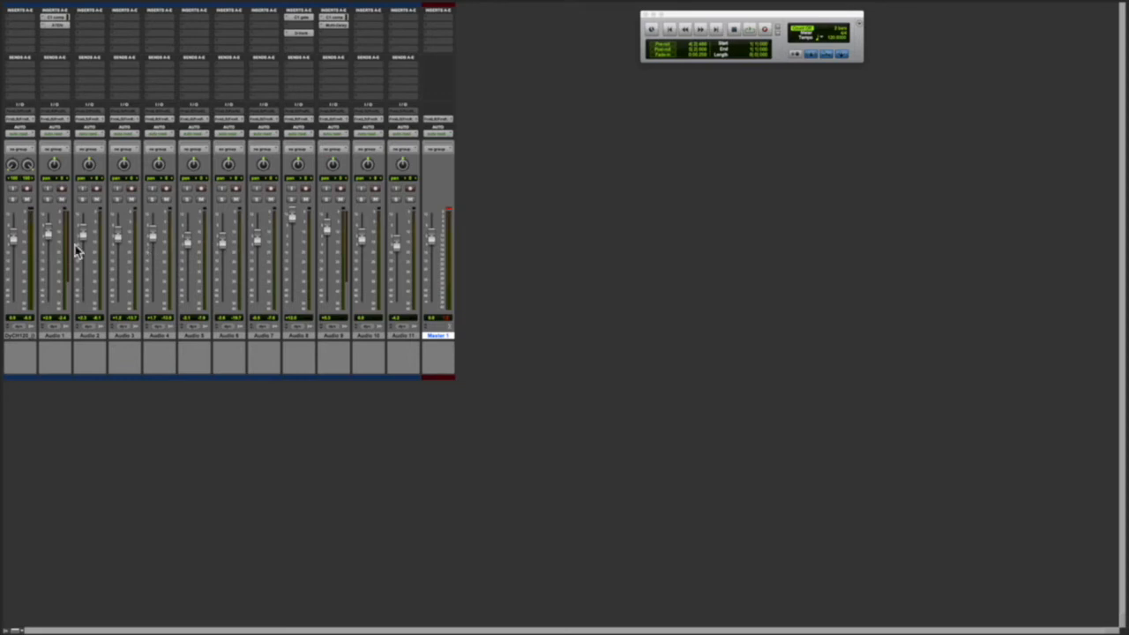
Step: Select every track from the stereo music track through Audio 11, leaving out Master 1, and group them as "All Tracks"
click(412, 336)
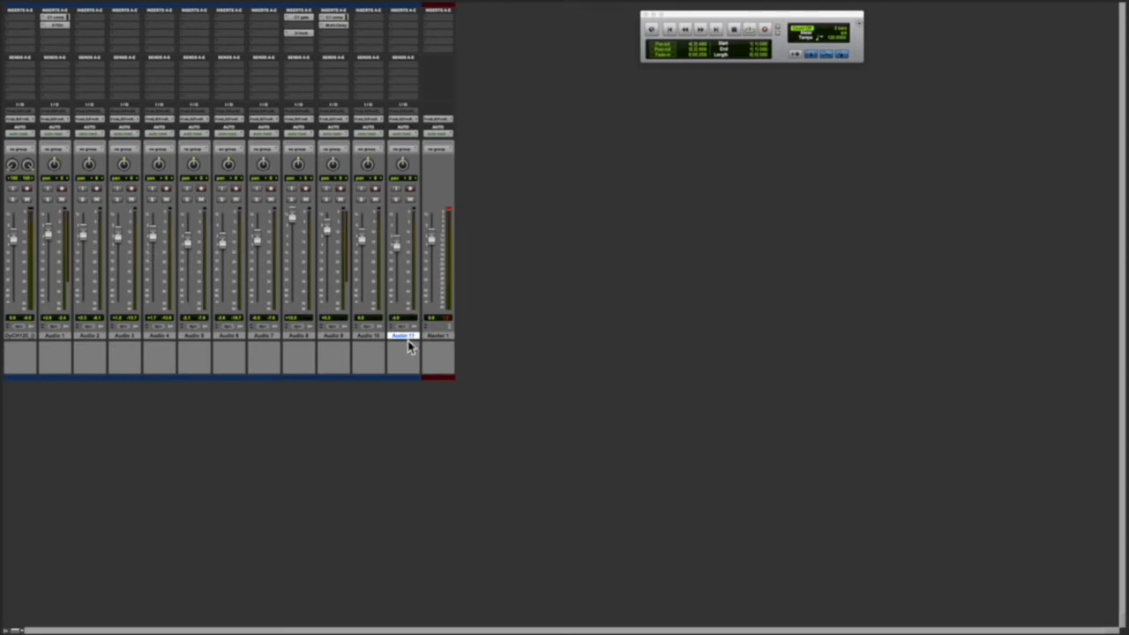
click(21, 340)
shift+click(407, 337)
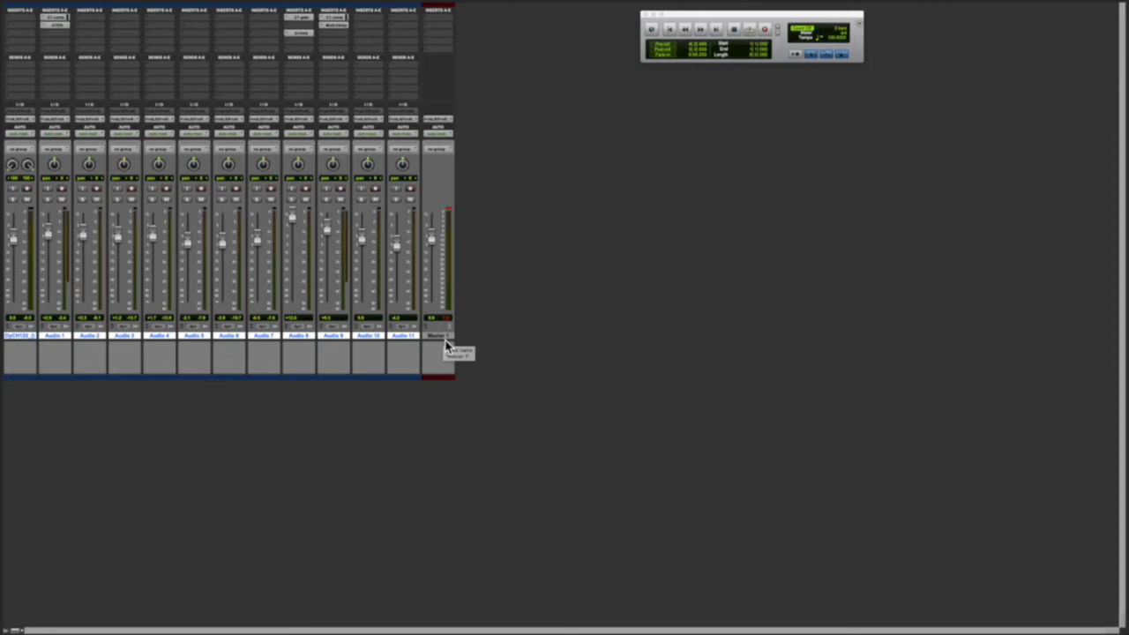
key(super+g)
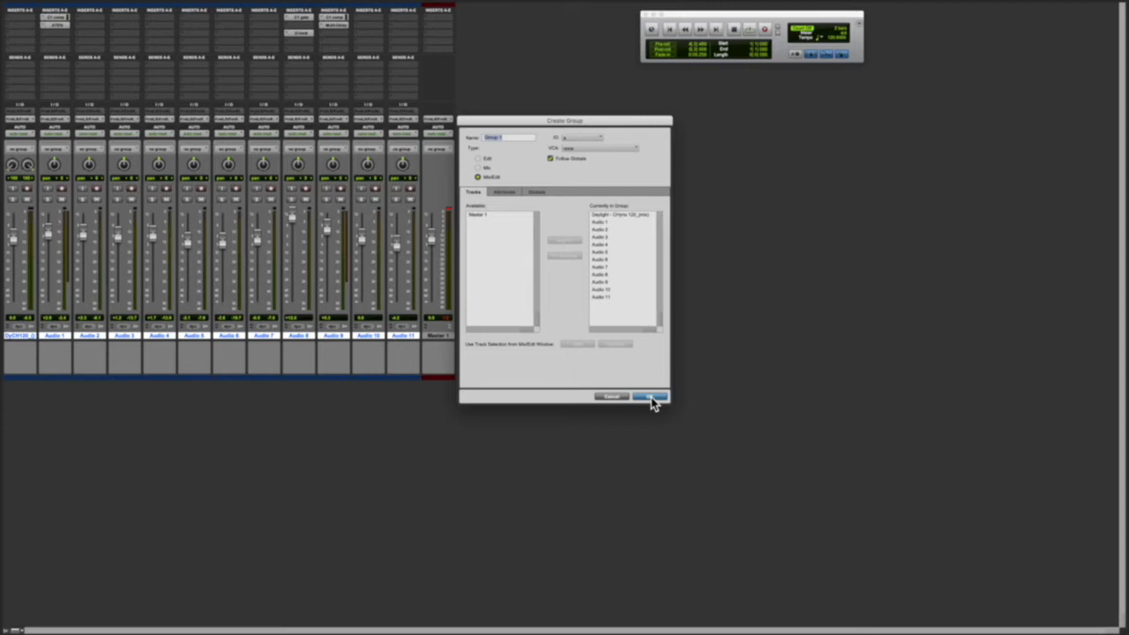
text(All Tracks)
click(650, 399)
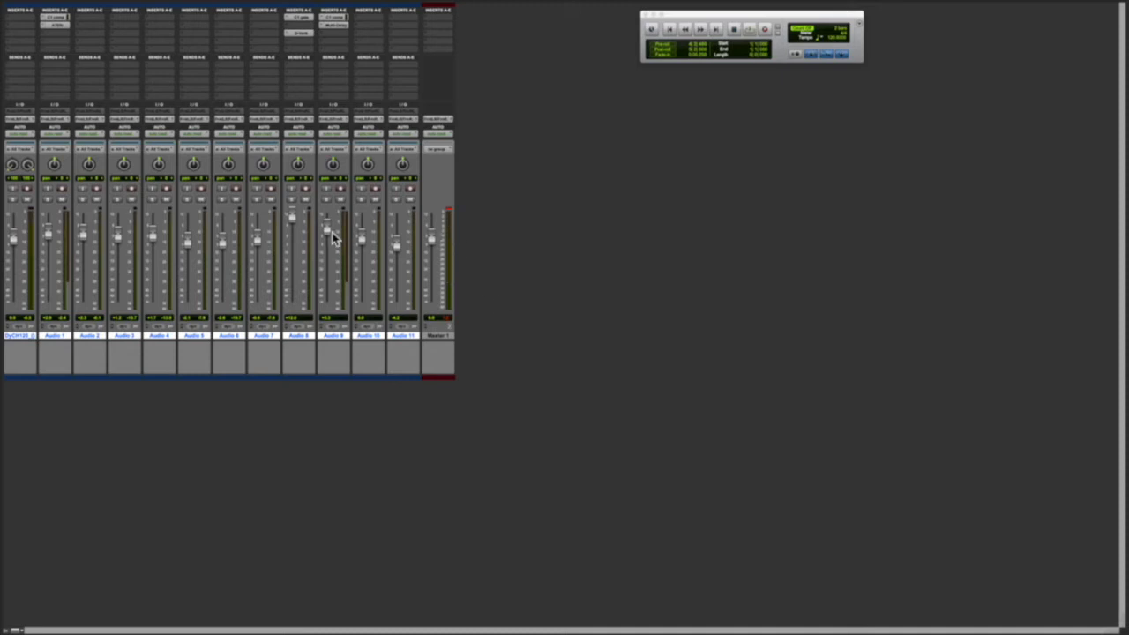
Step: Lower the faders of the All Tracks group together and reset the Master 1 clip indicator during playback
drag(332, 236, 328, 266)
key(space)
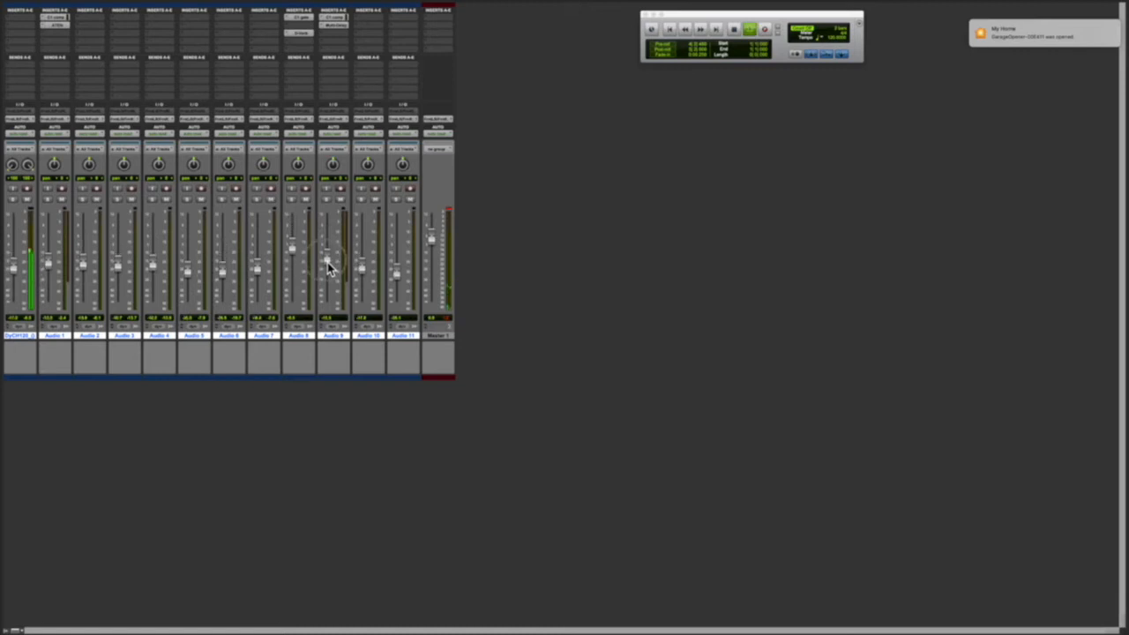
click(449, 211)
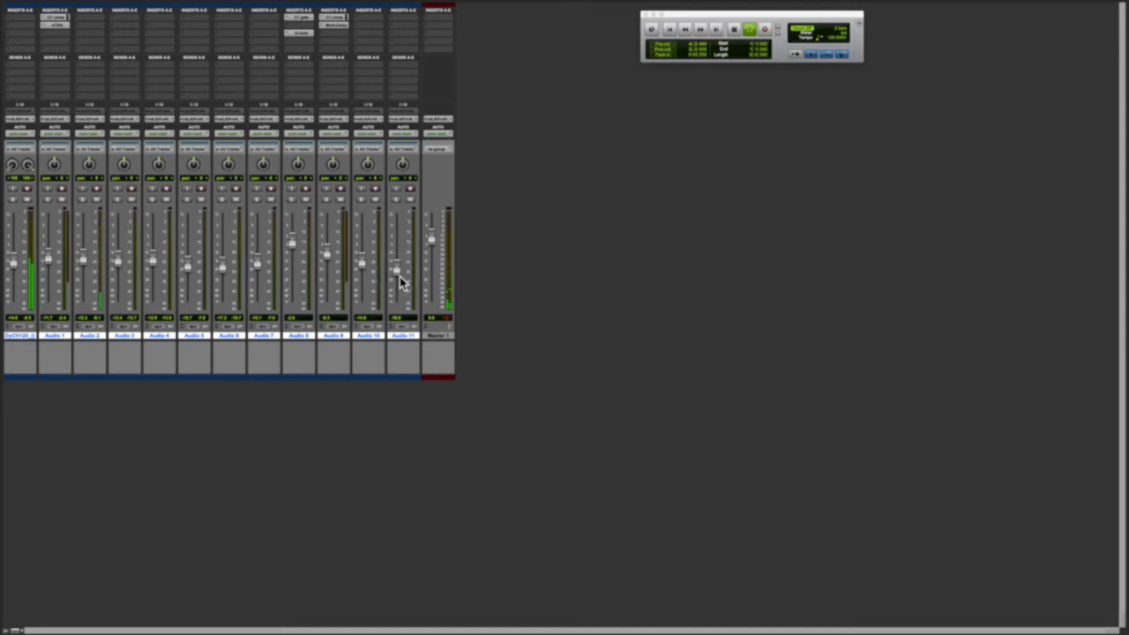
key(space)
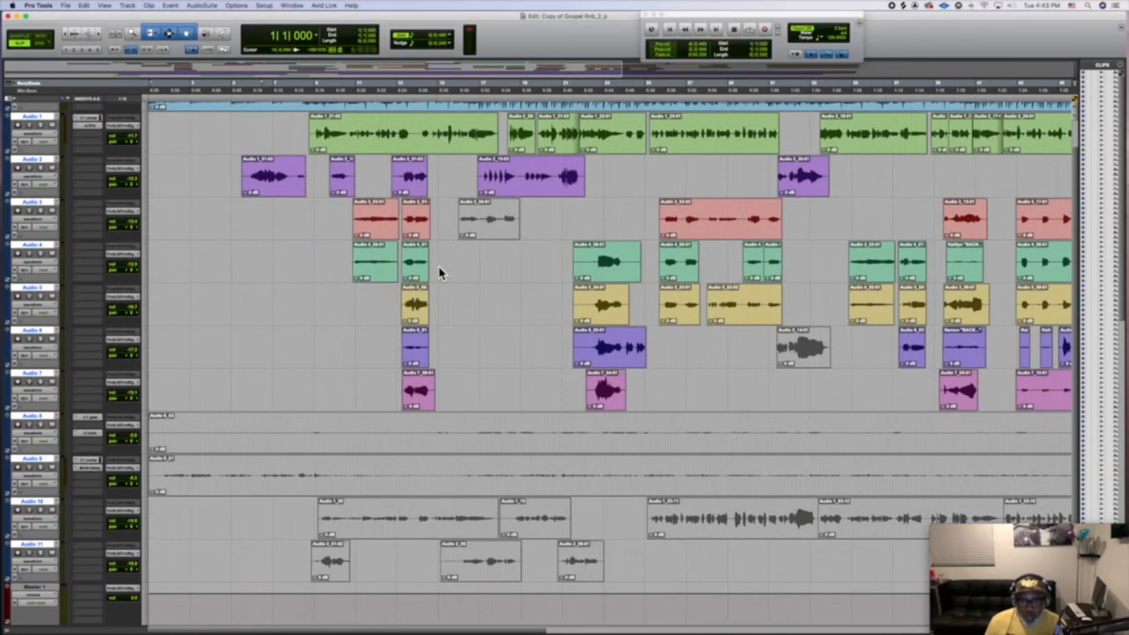
Step: Select the Audio 1 clip starting at bar 25 across the grouped tracks and play it while viewing the Mix window meters
scroll(441, 273, up, 1)
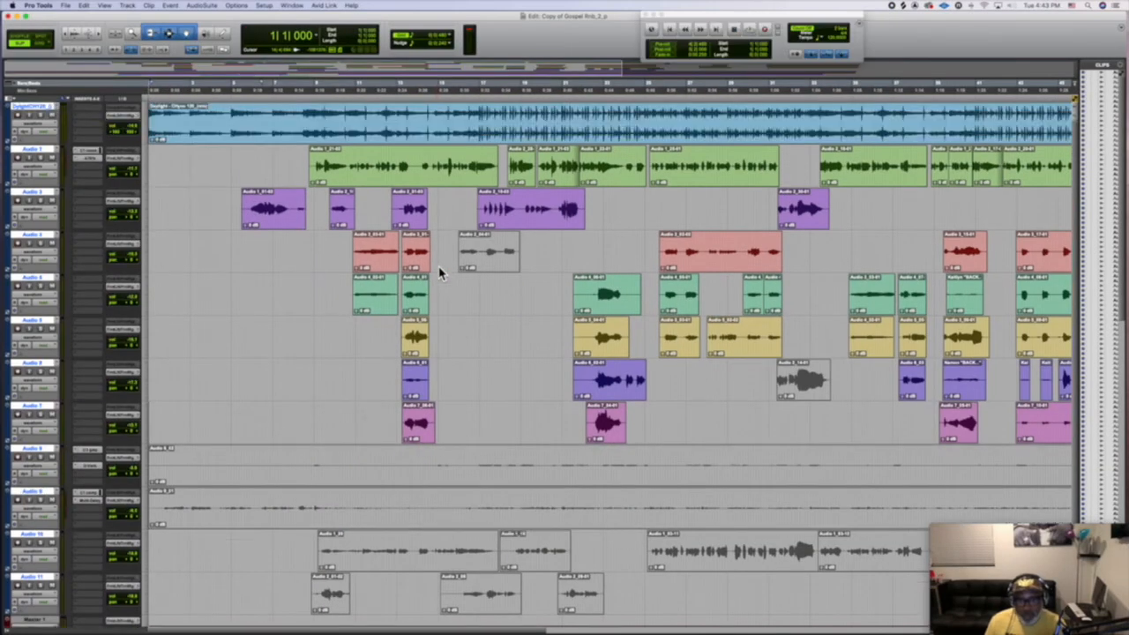
click(597, 93)
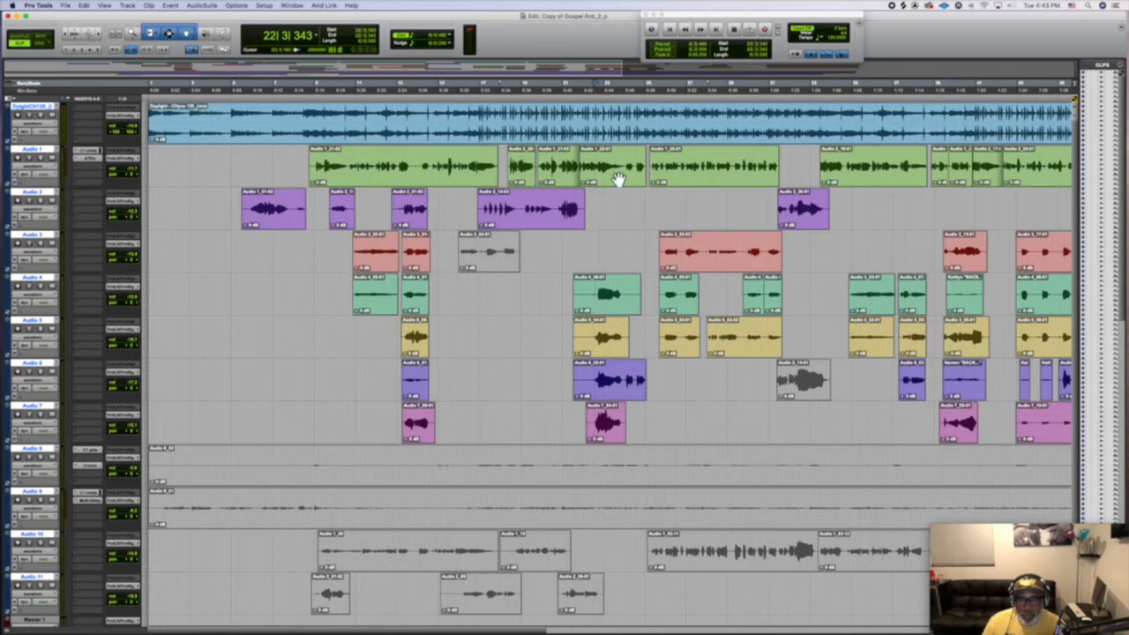
click(684, 176)
key(space)
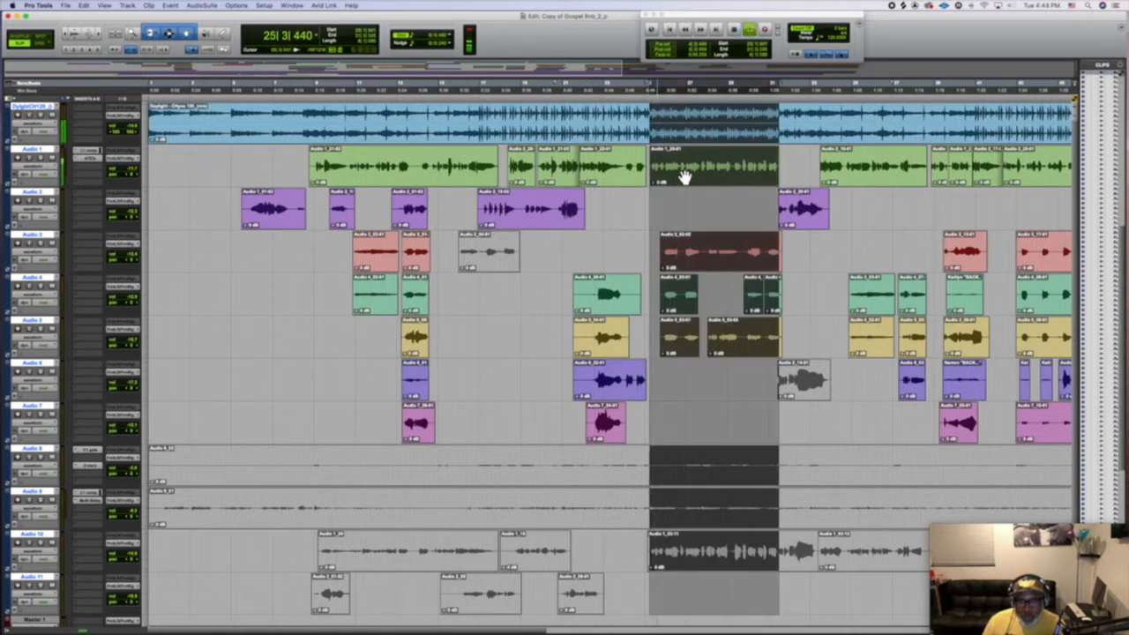
key(super+equal)
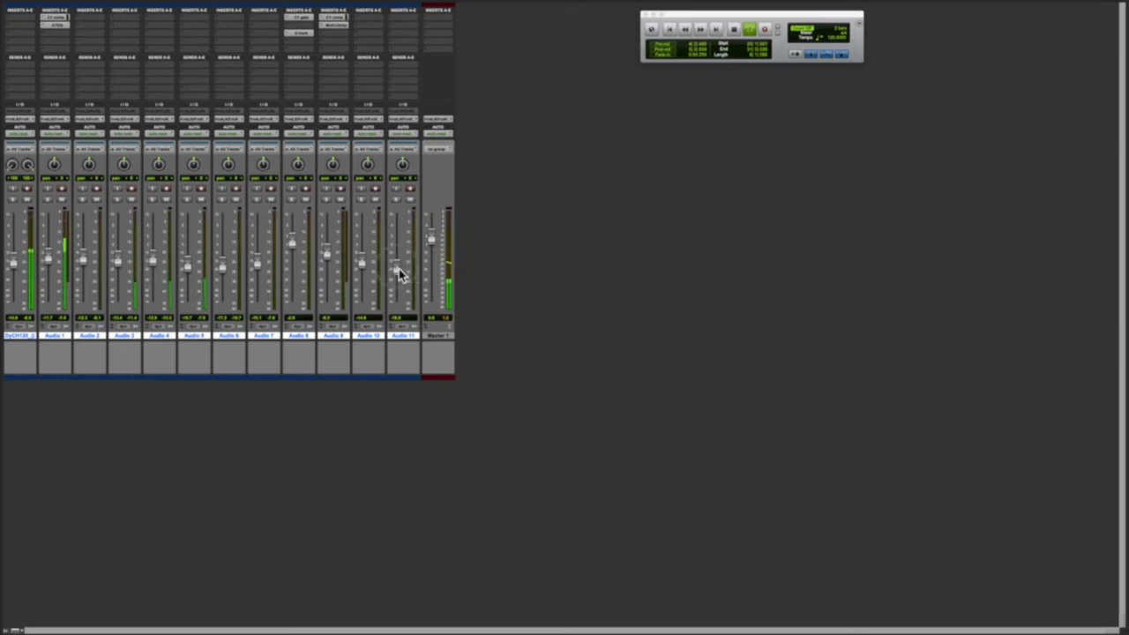
key(space)
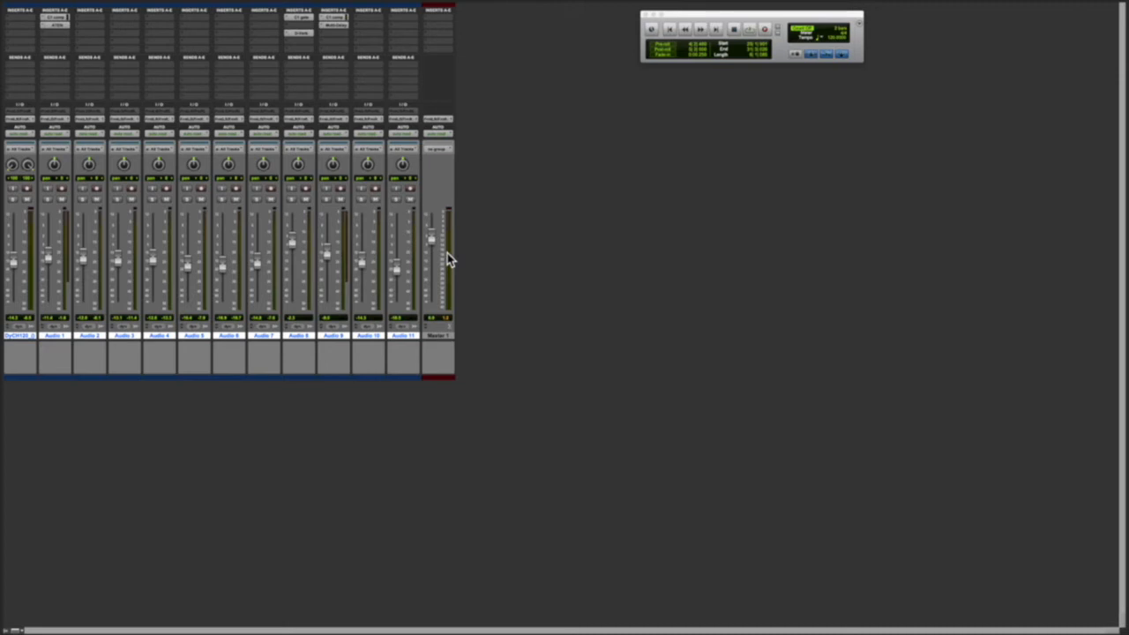
Step: Play and stop the selected section repeatedly to examine the Master 1 meter with the lowered faders
key(space)
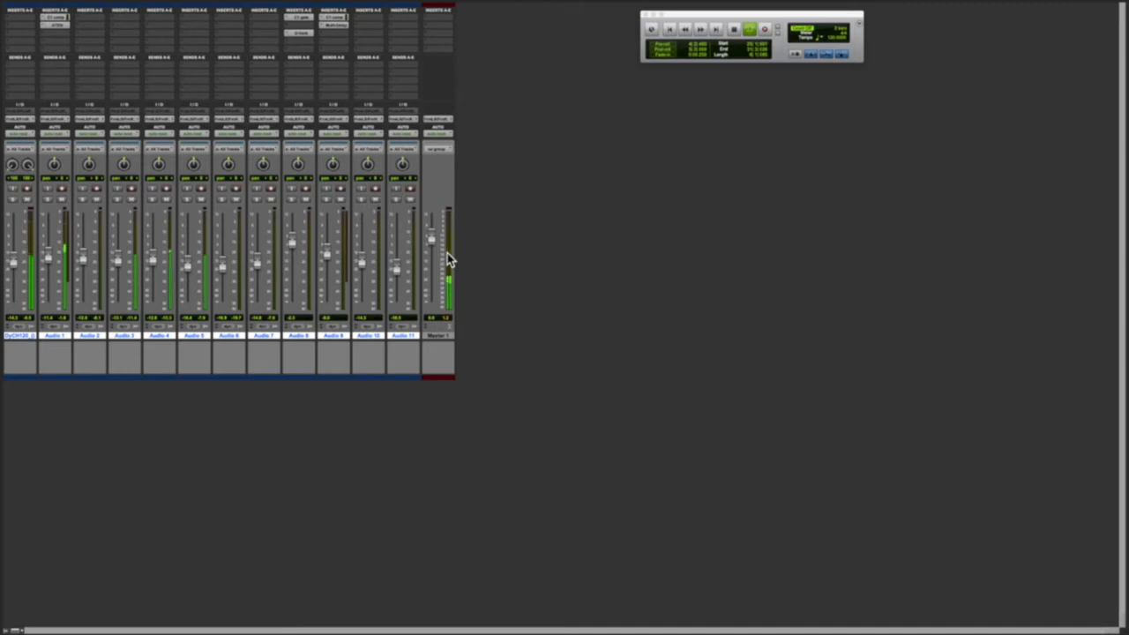
key(space)
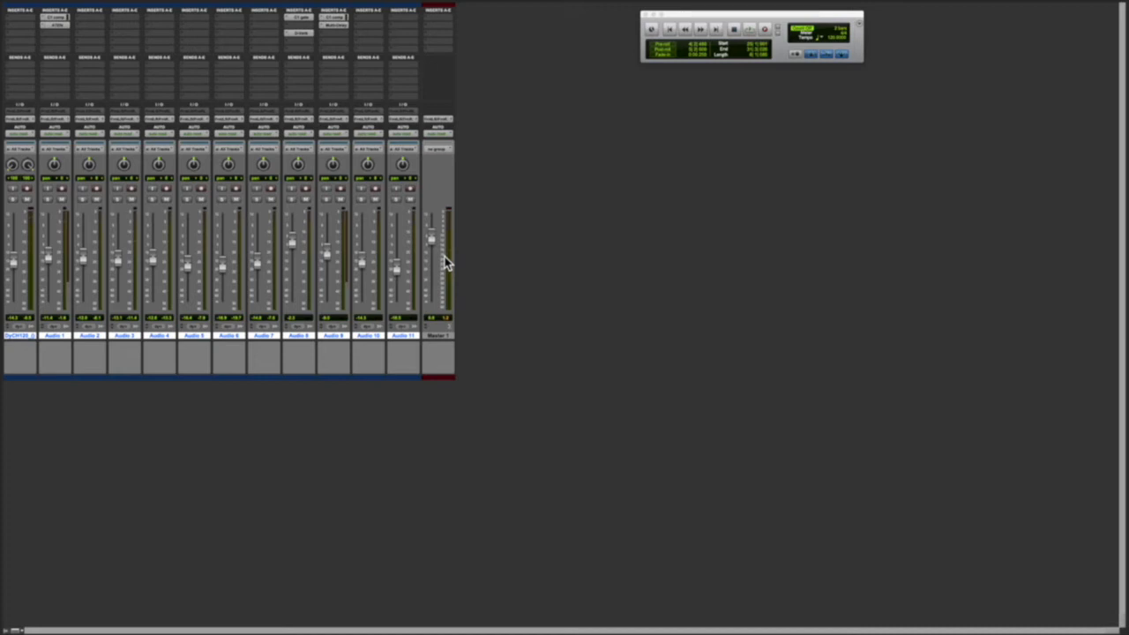
key(space)
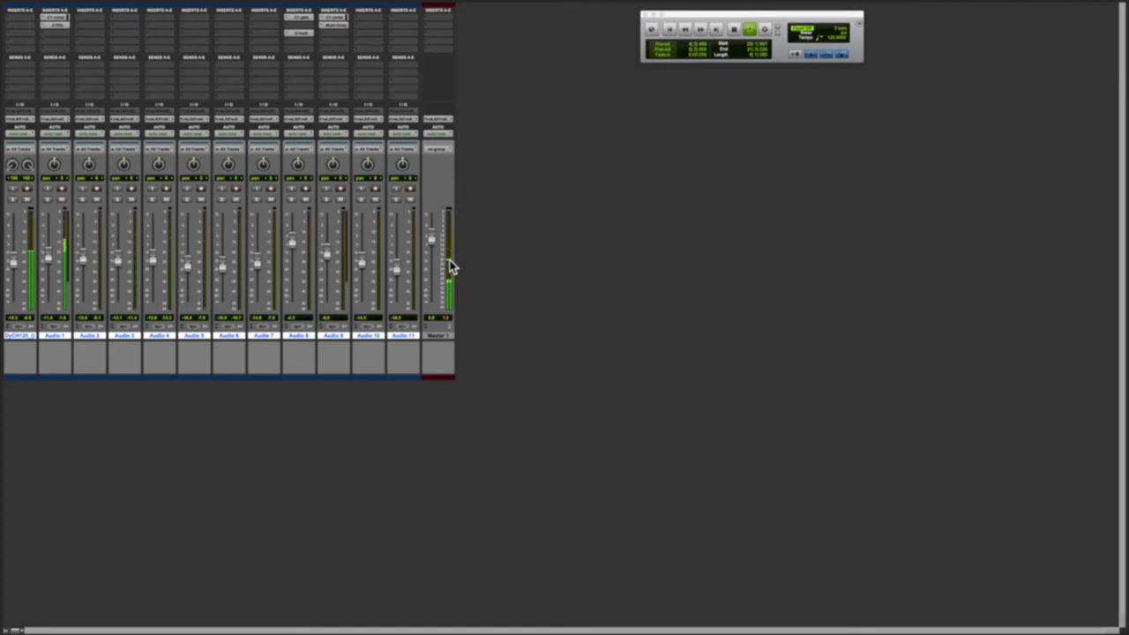
key(space)
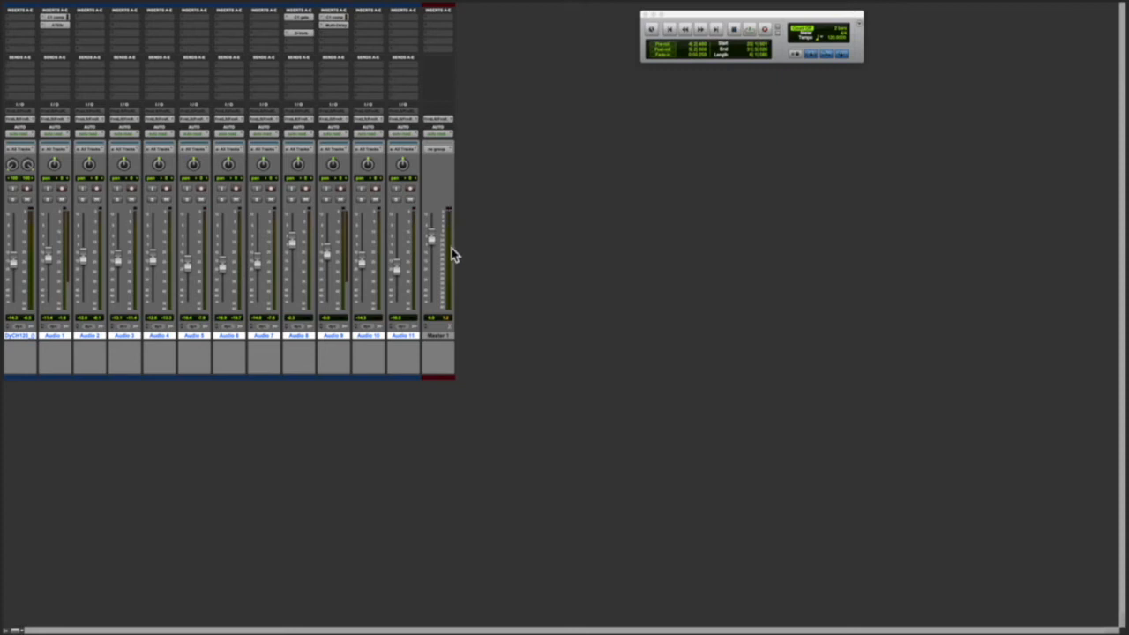
key(space)
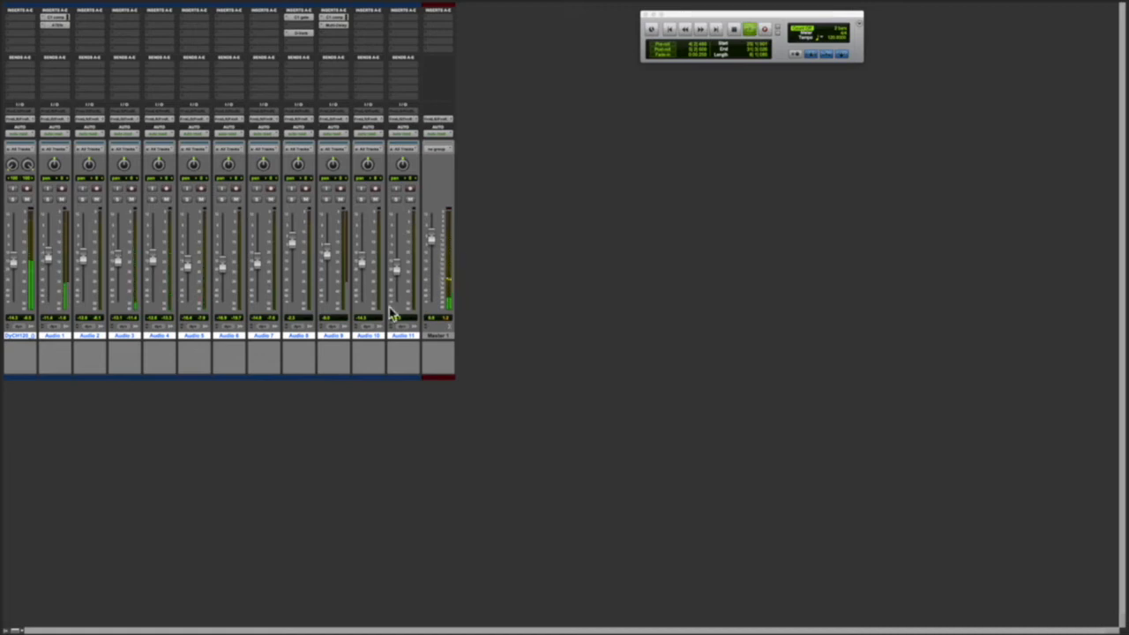
key(space)
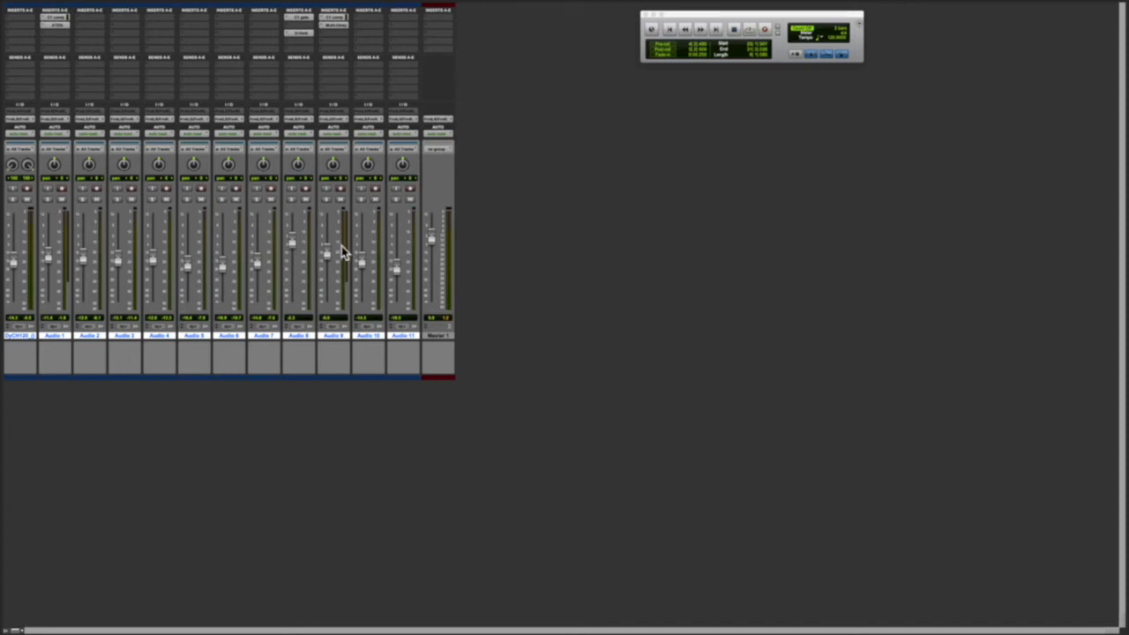
Step: Pull all faders of the All Tracks group down to minus infinity during playback, and deactivate the group
key(space)
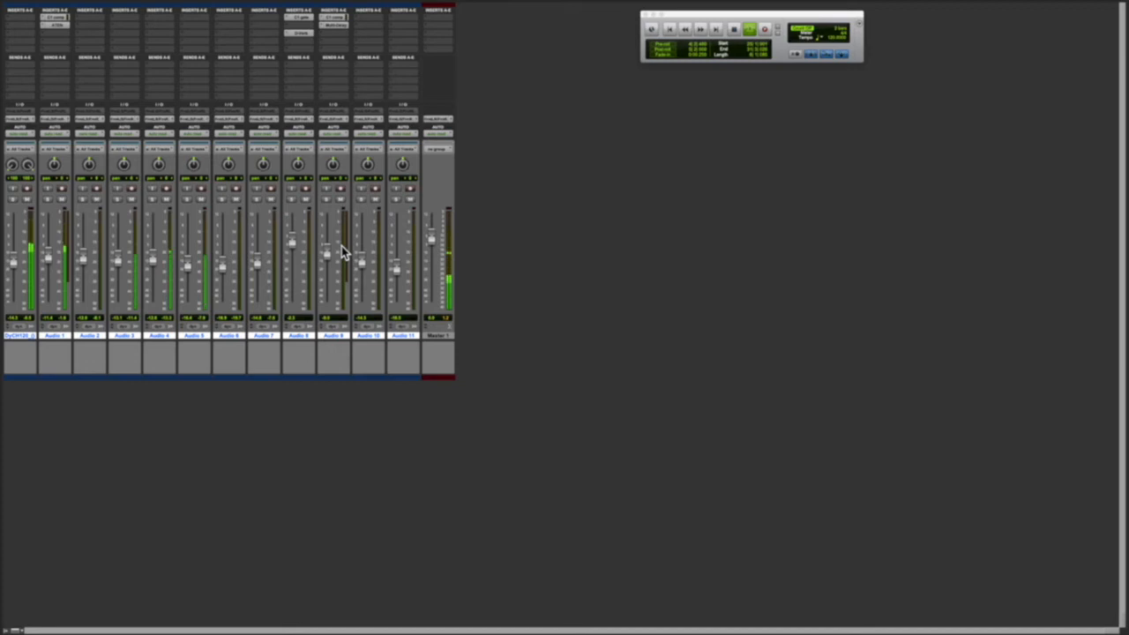
key(space)
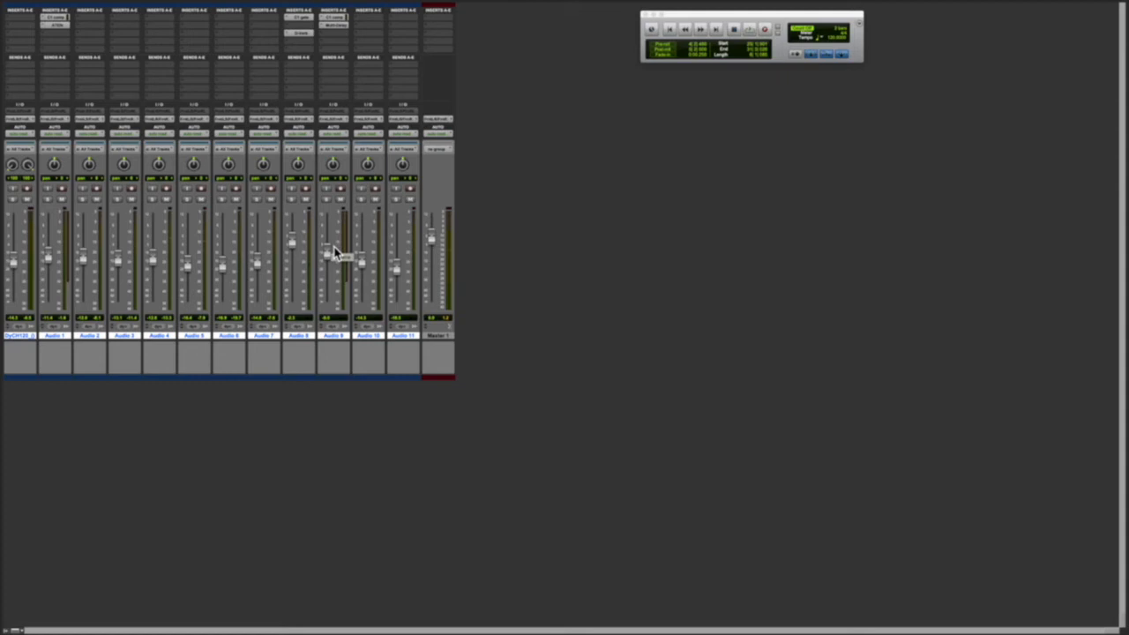
key(space)
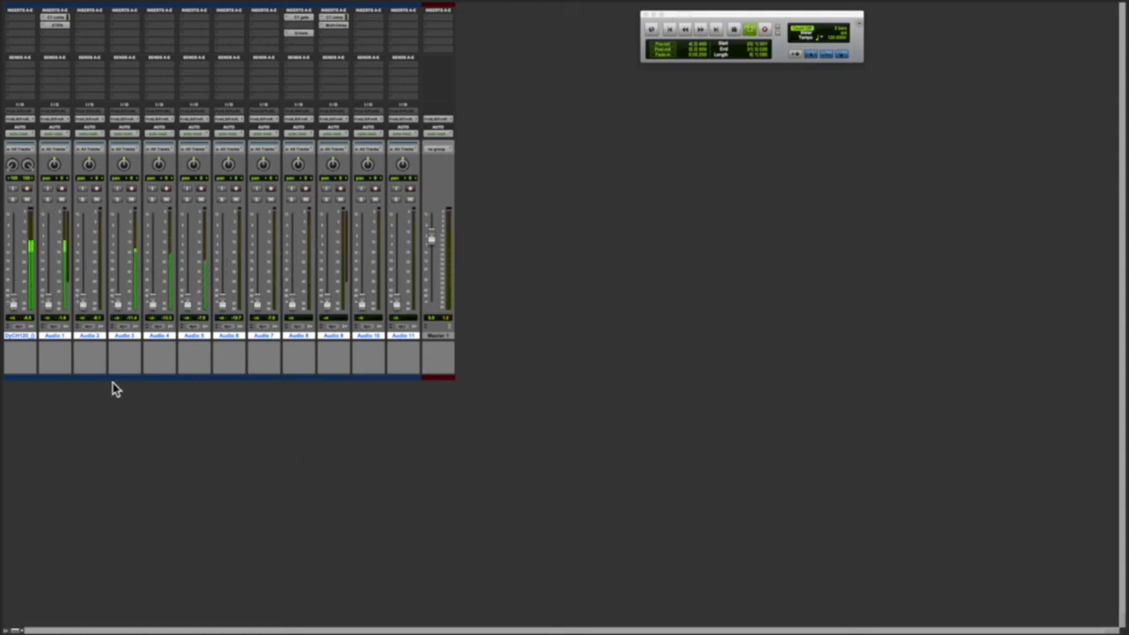
key(space)
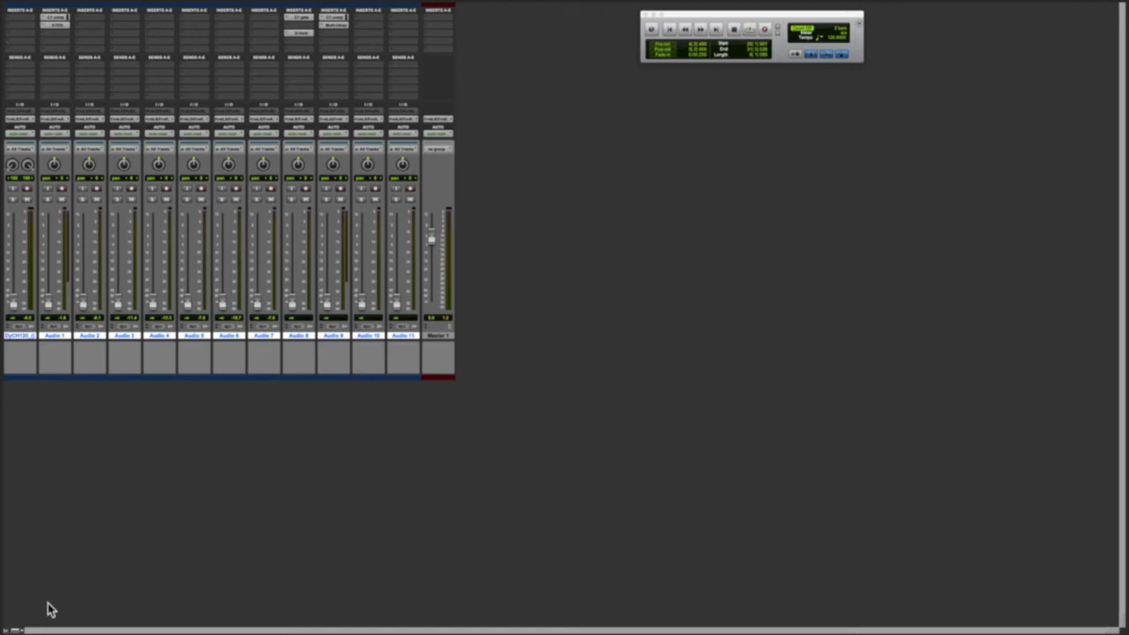
click(13, 629)
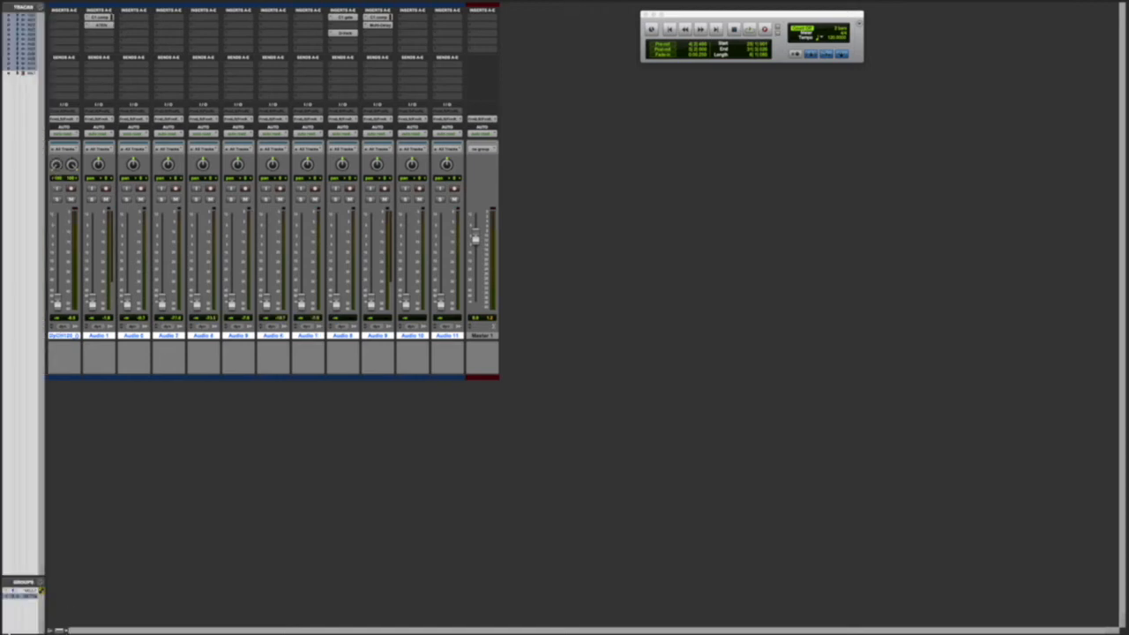
click(34, 598)
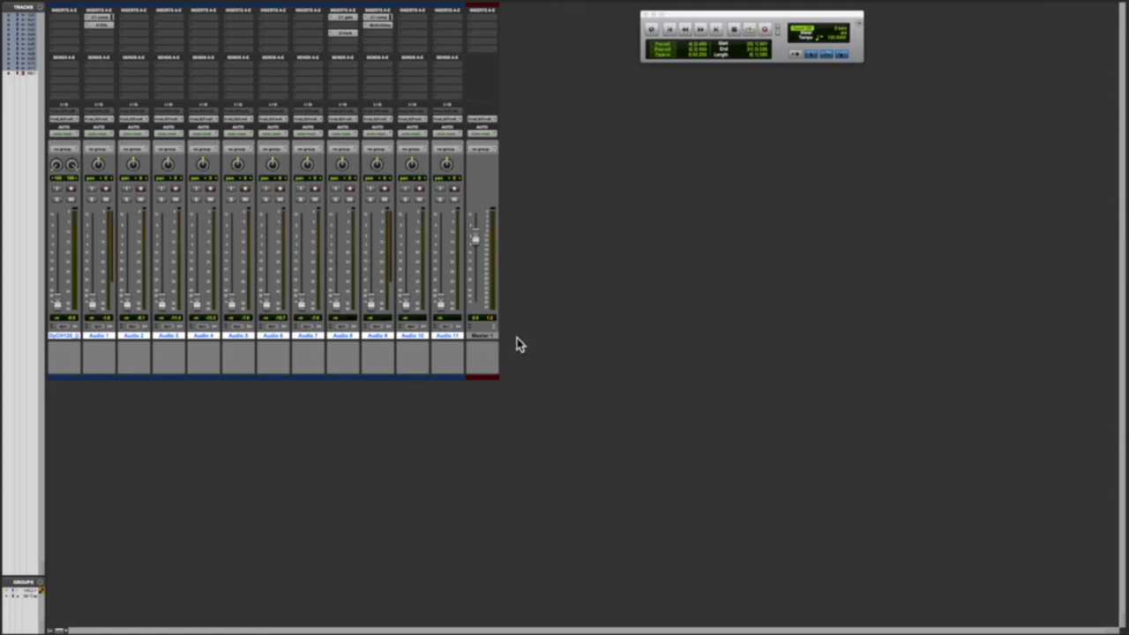
Step: Raise the stereo music track's fader to about -12 dB while the selected section plays
key(space)
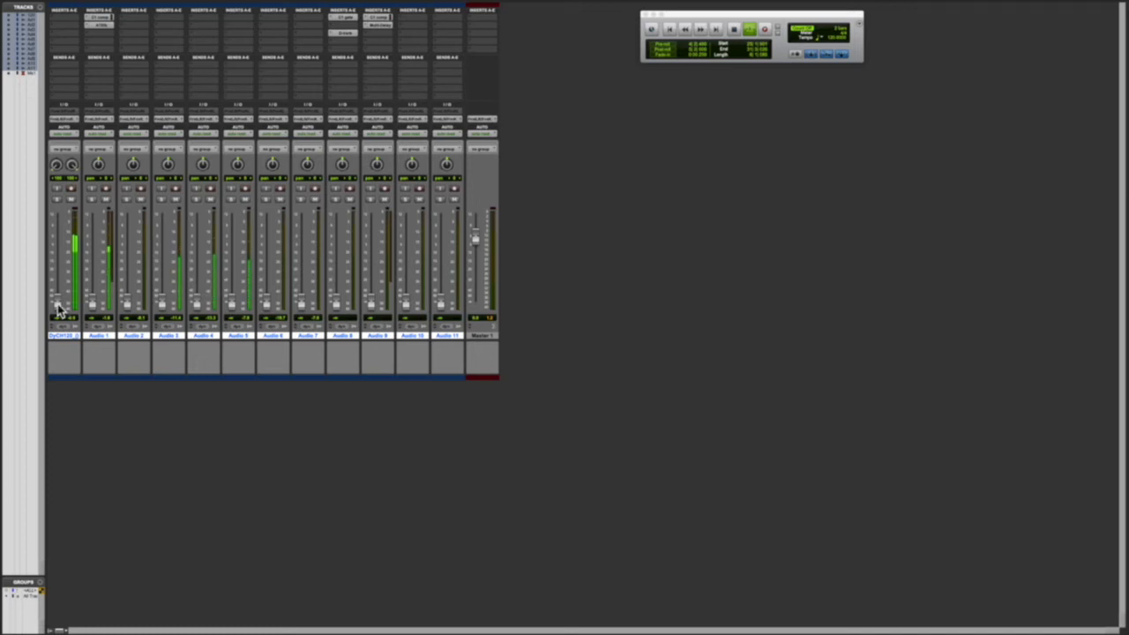
drag(57, 304, 59, 264)
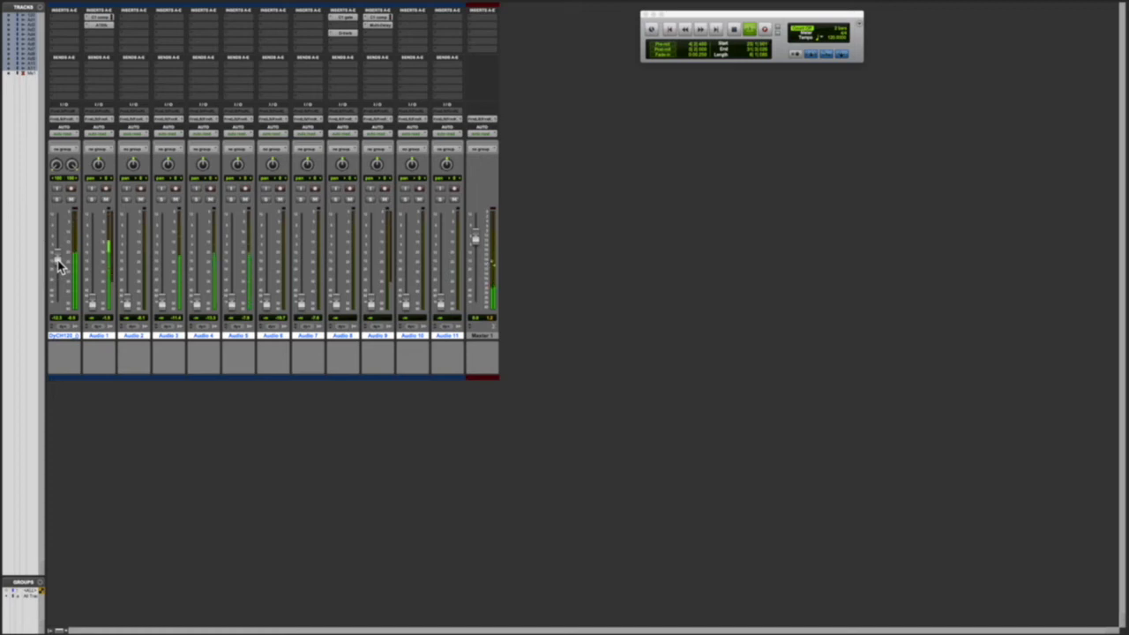
key(space)
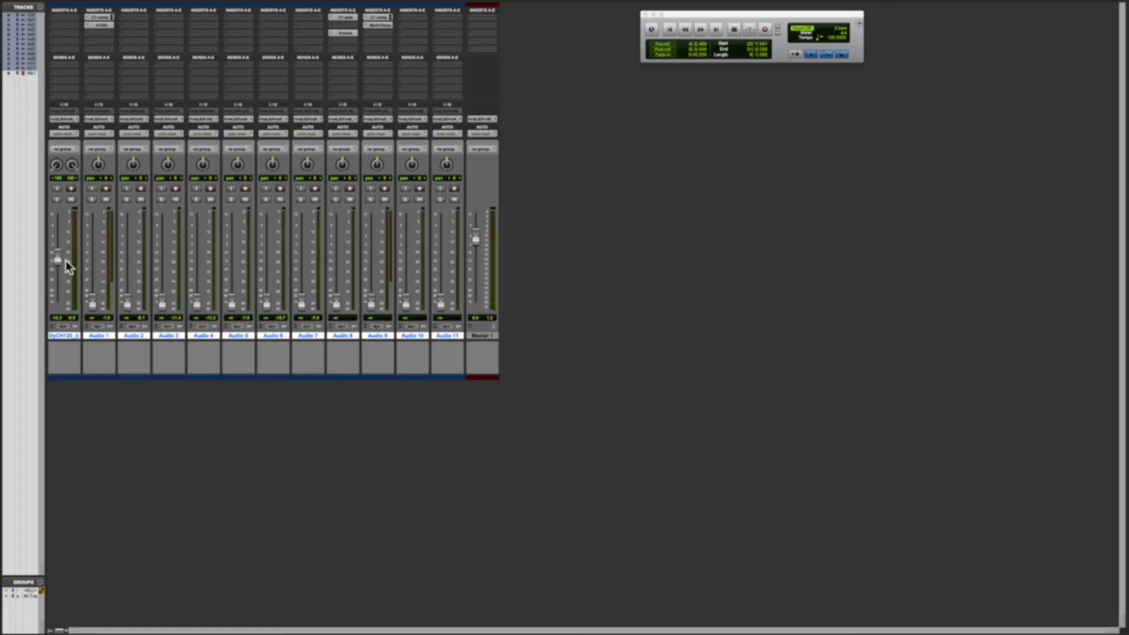
Step: Balance Audio 1 against the music by raising its fader to about -8 dB during repeated playback
key(space)
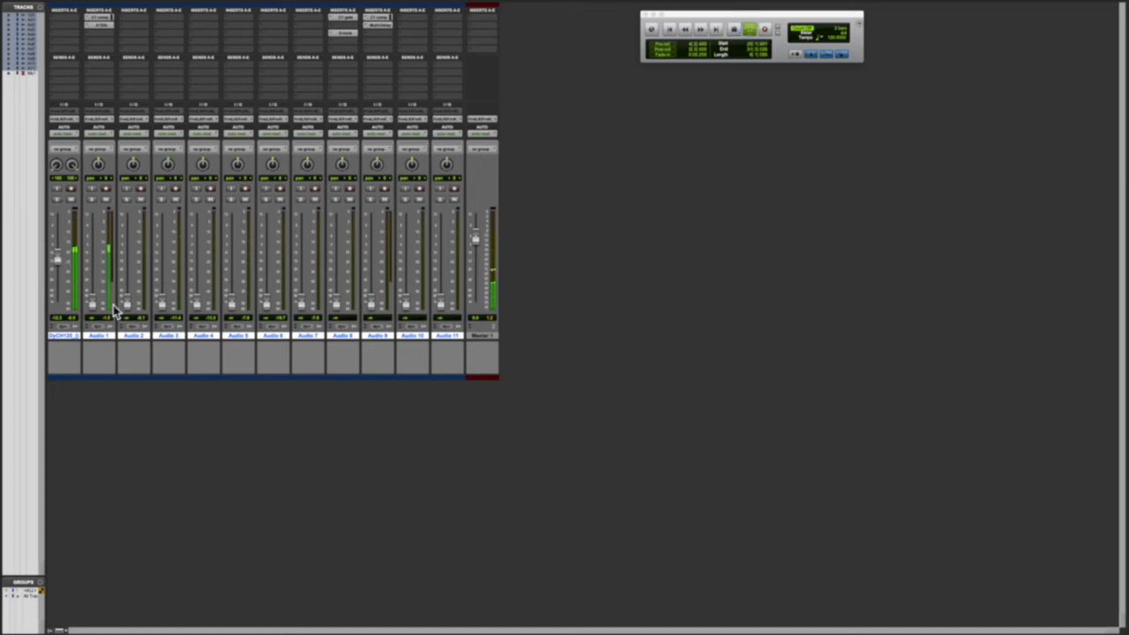
drag(93, 305, 96, 264)
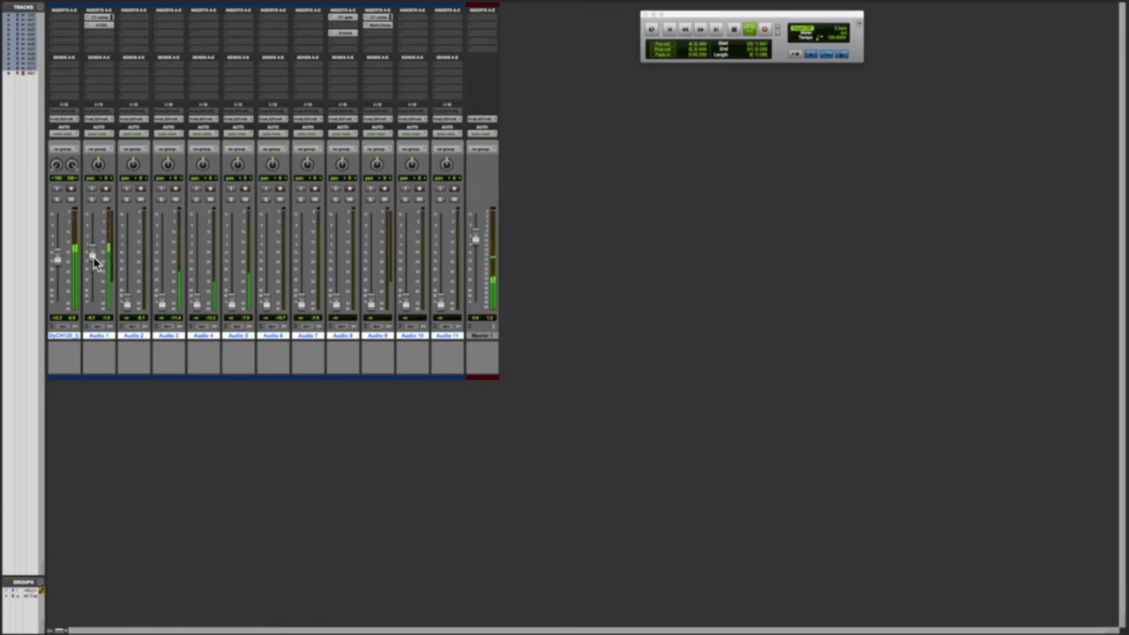
key(space)
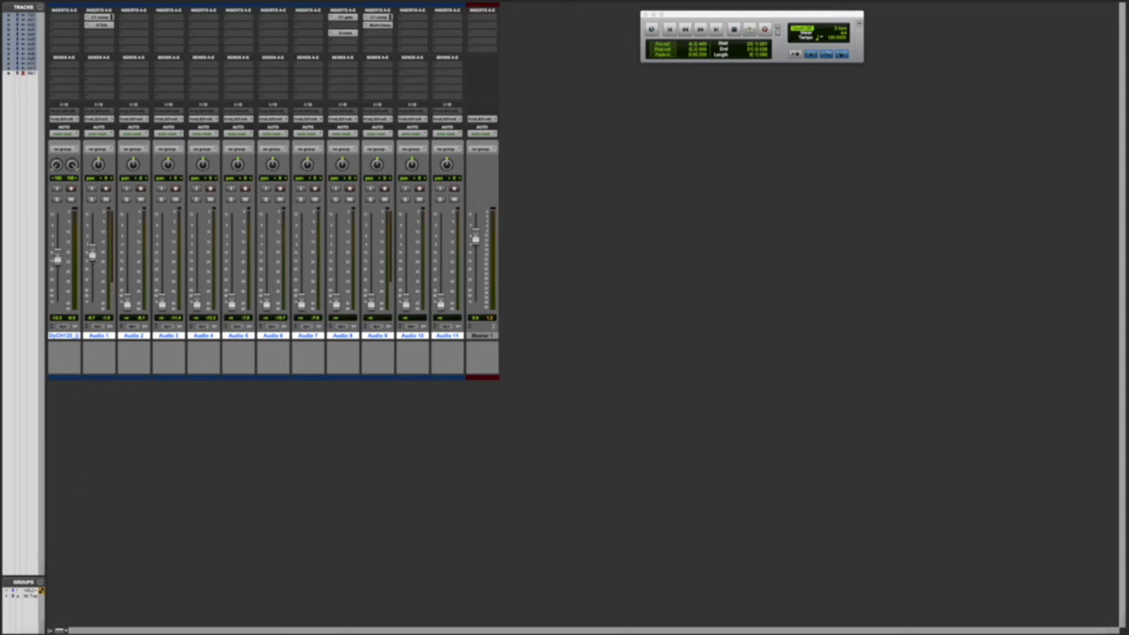
mouse_move(150, 628)
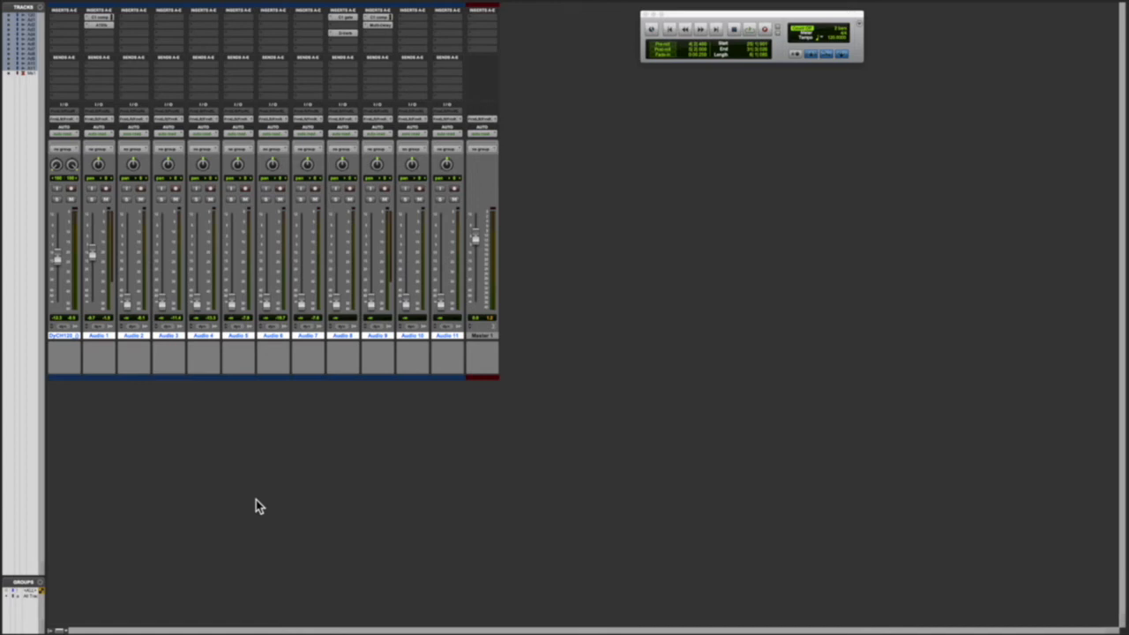
key(space)
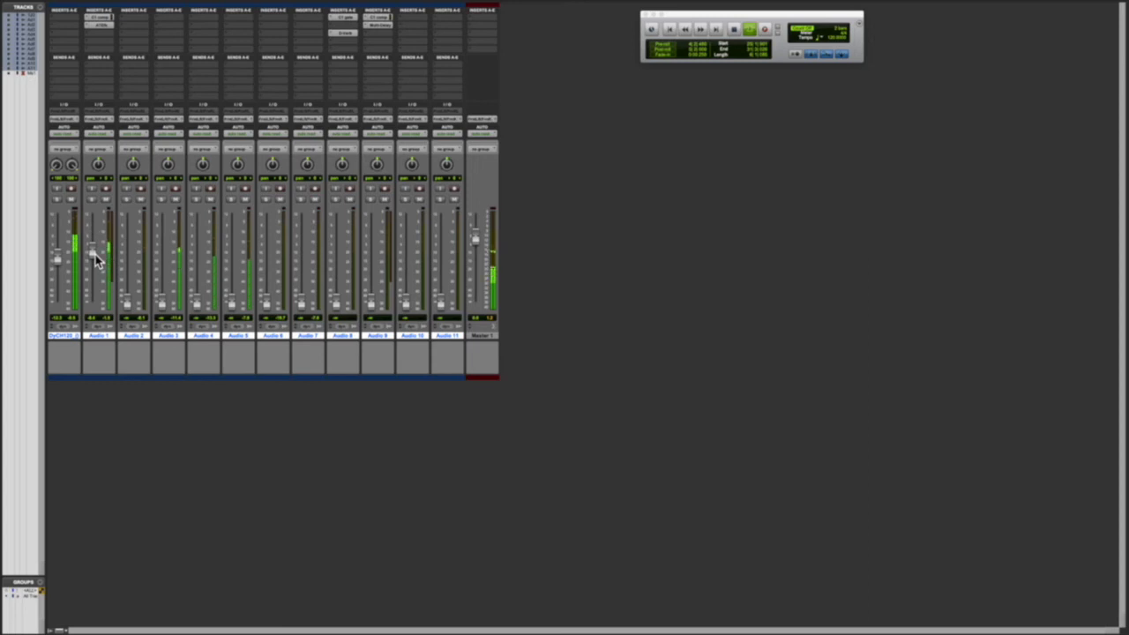
key(space)
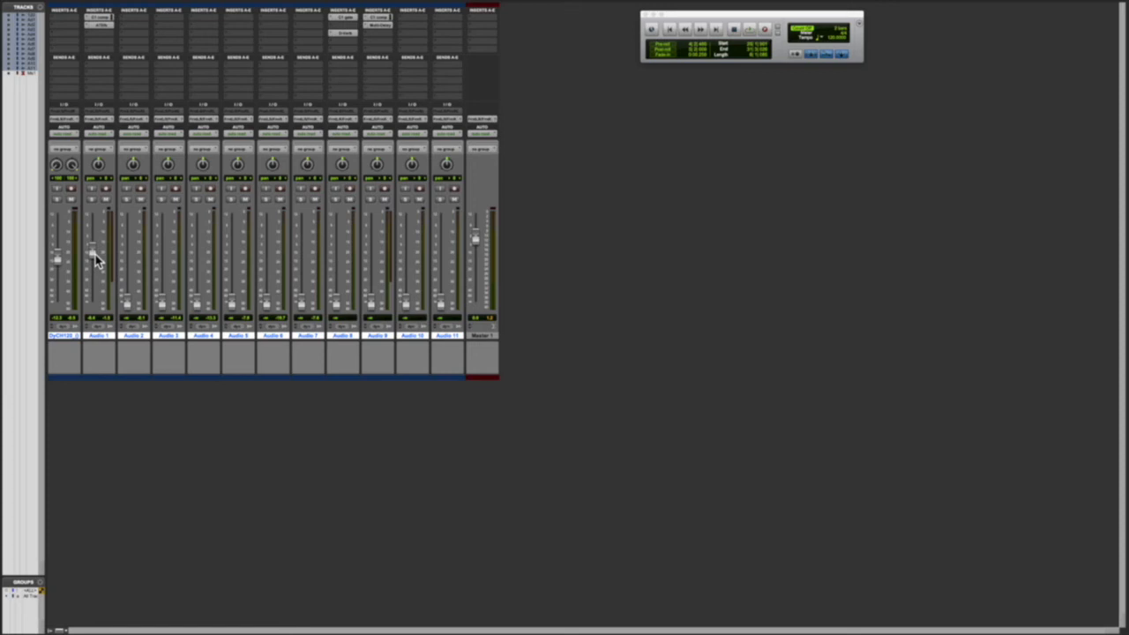
key(space)
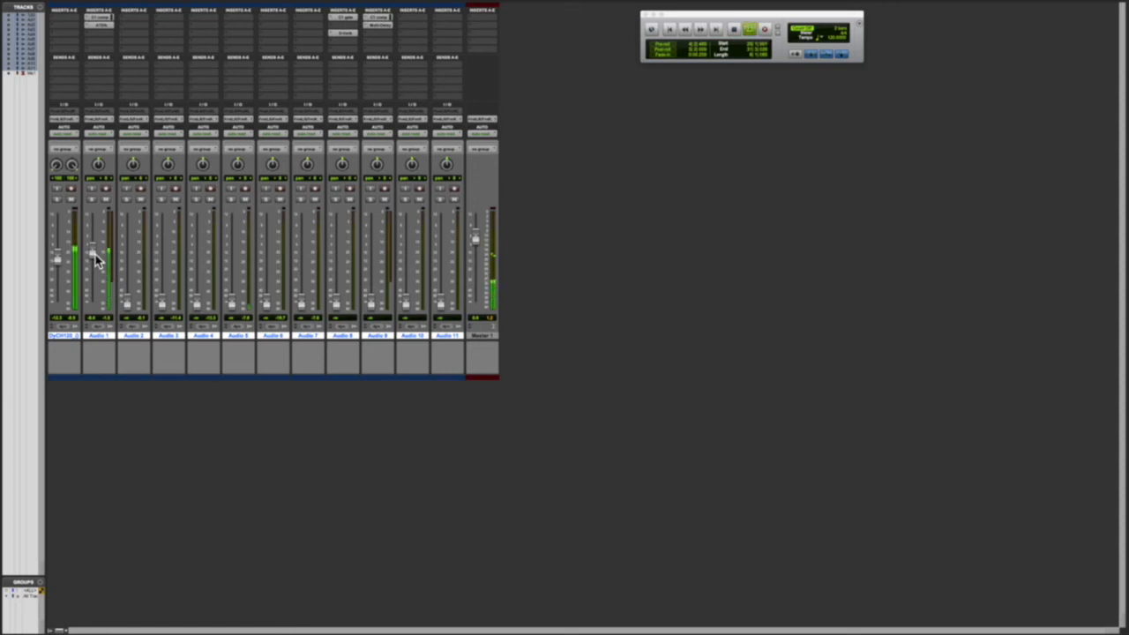
key(space)
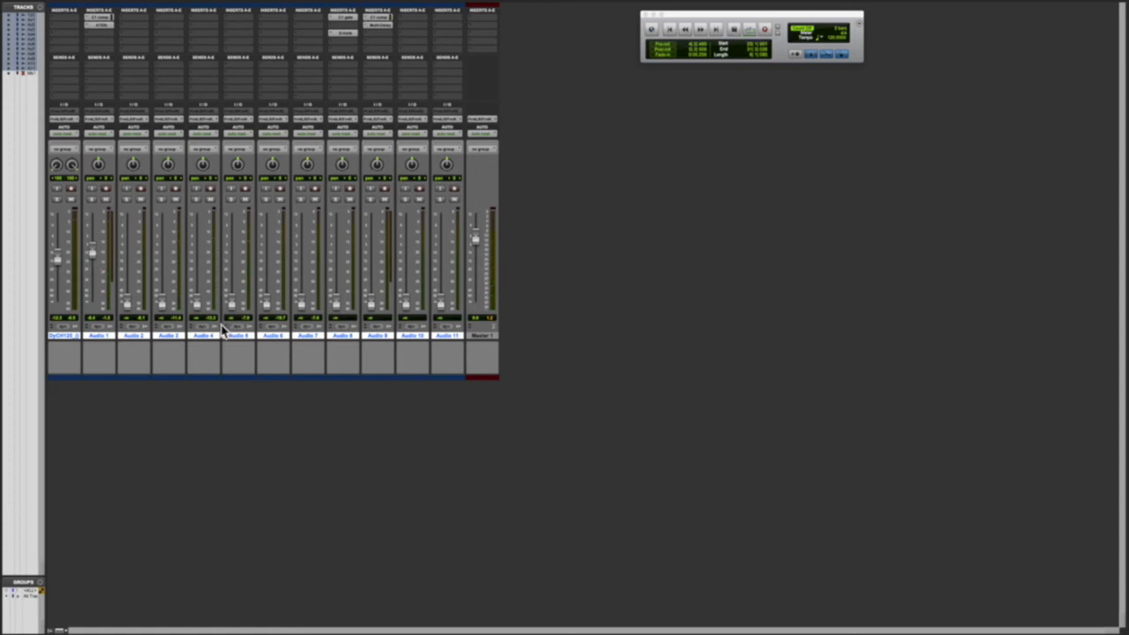
Step: Raise the Audio 3, Audio 4 and Audio 5 faders during playback, fine-tuning Audio 3 slightly lower to fit the blend
key(space)
drag(166, 307, 166, 254)
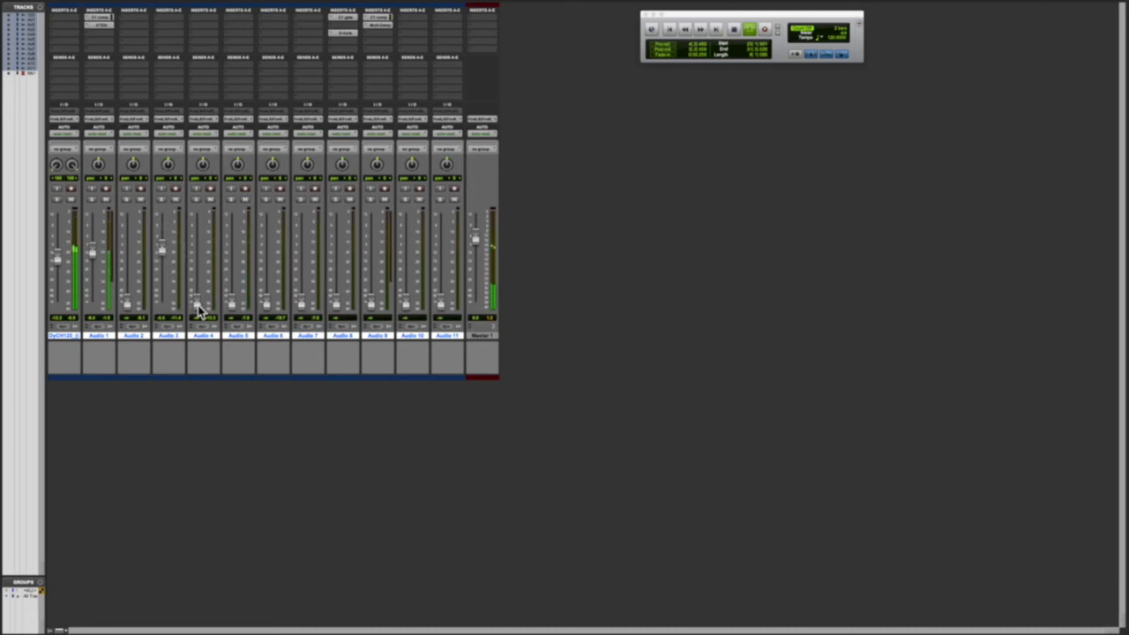
drag(199, 310, 199, 256)
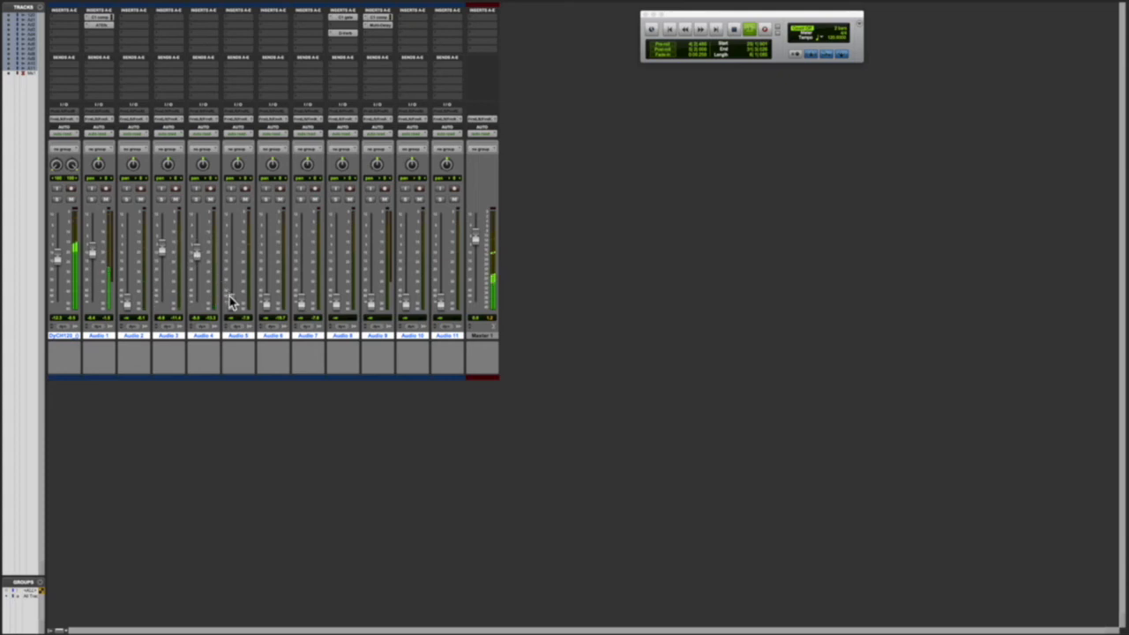
drag(230, 298, 231, 252)
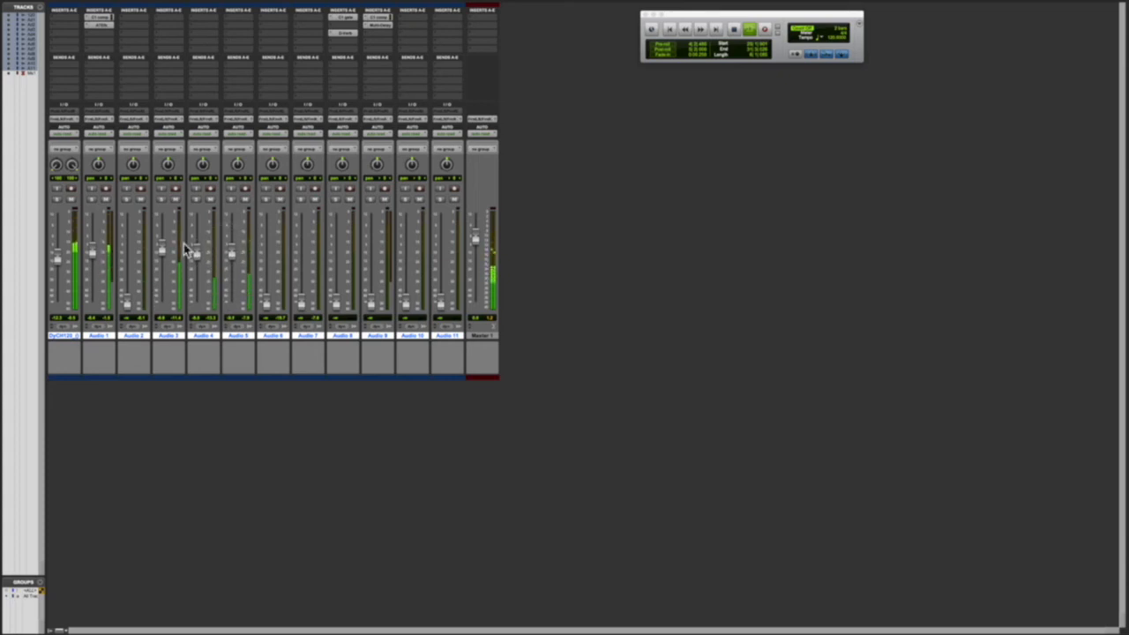
mouse_move(164, 249)
mouse_down()
mouse_move(233, 245)
mouse_move(229, 256)
mouse_move(163, 256)
mouse_up()
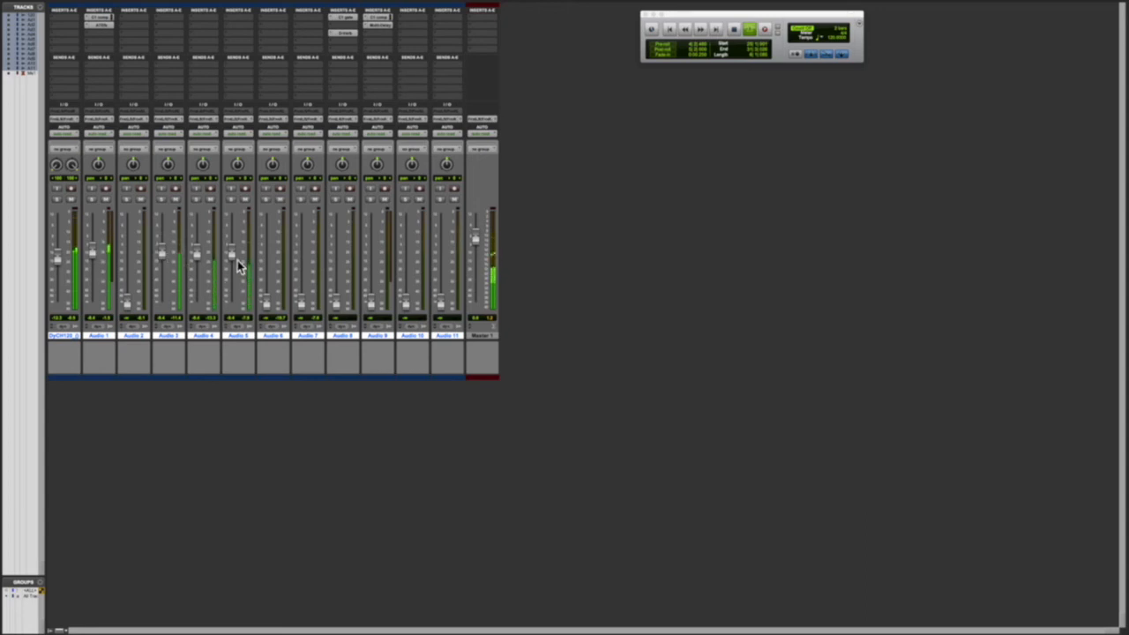
key(space)
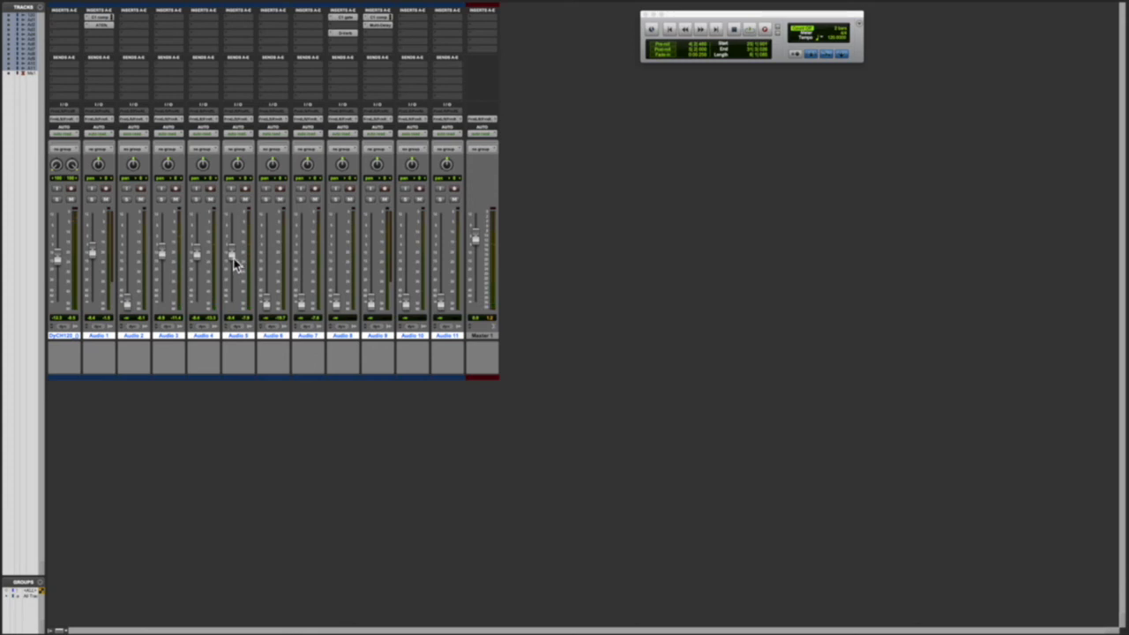
Step: Replay the section and lower the Audio 4 fader slightly to about -11 dB
key(space)
key(space)
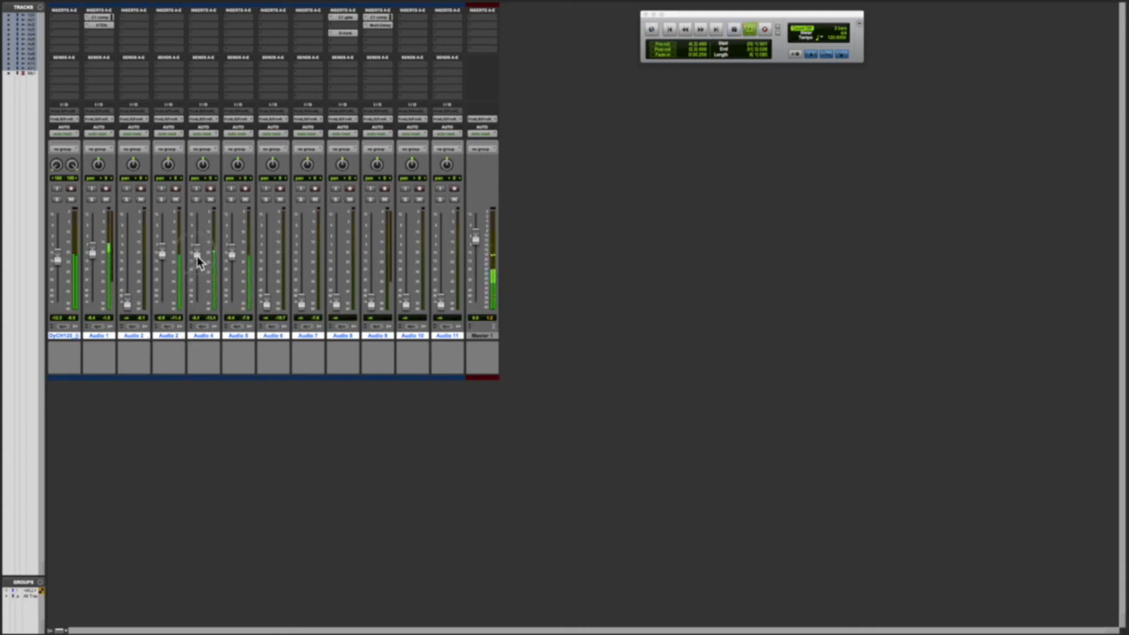
drag(197, 256, 197, 259)
key(space)
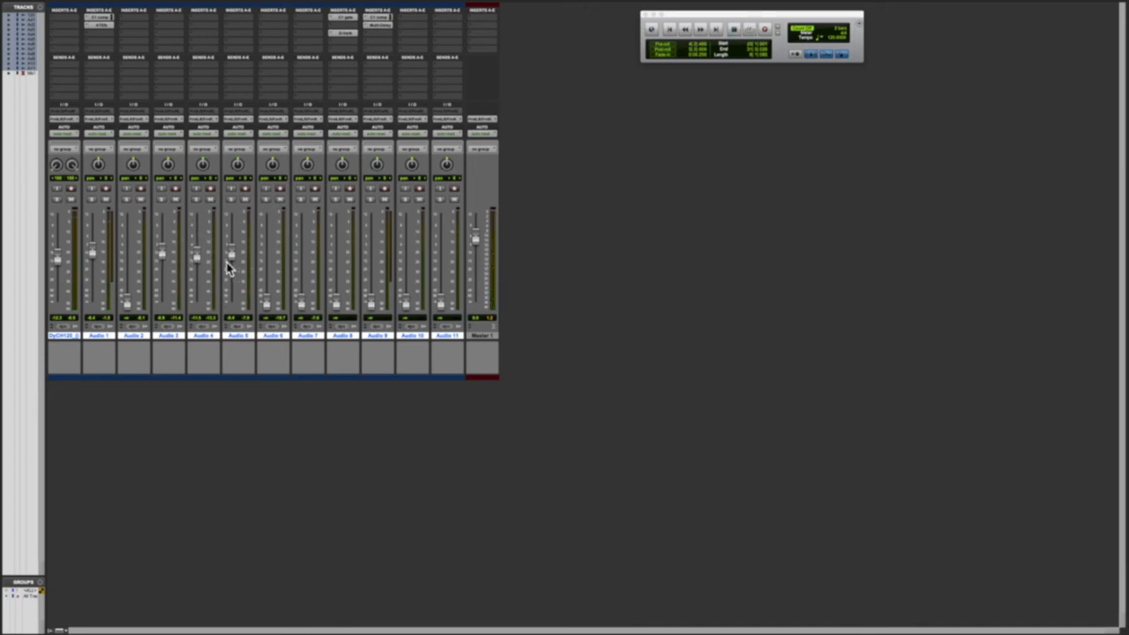
Step: Select only Audio 3, Audio 4 and Audio 5 and group them as "backgrounds"
click(481, 336)
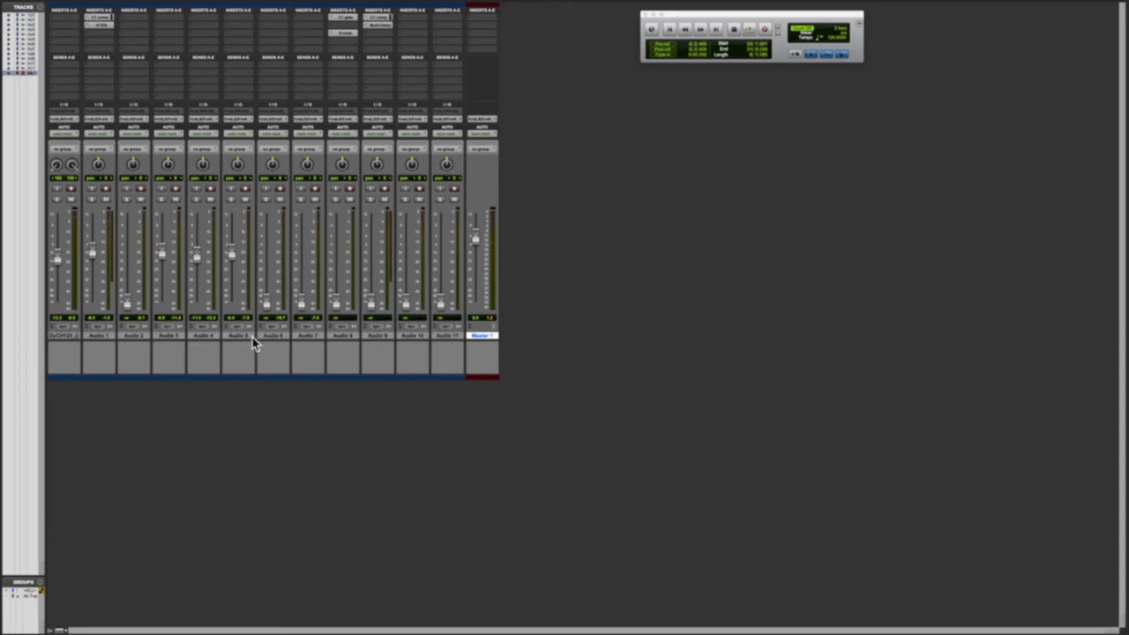
click(176, 340)
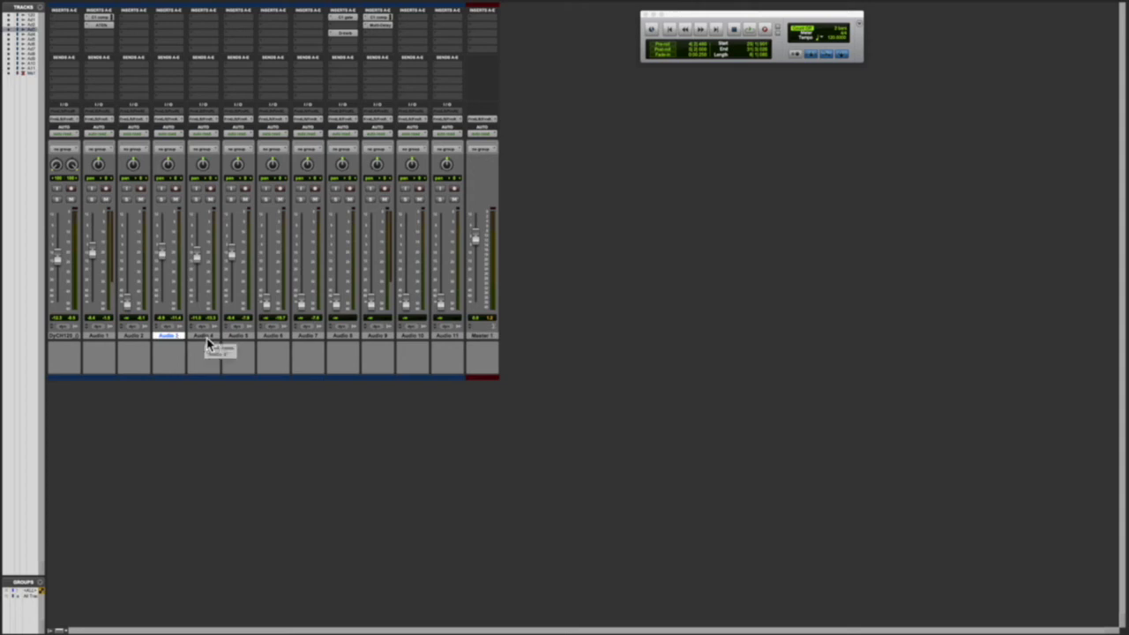
shift+click(208, 343)
shift+click(237, 344)
key(super+g)
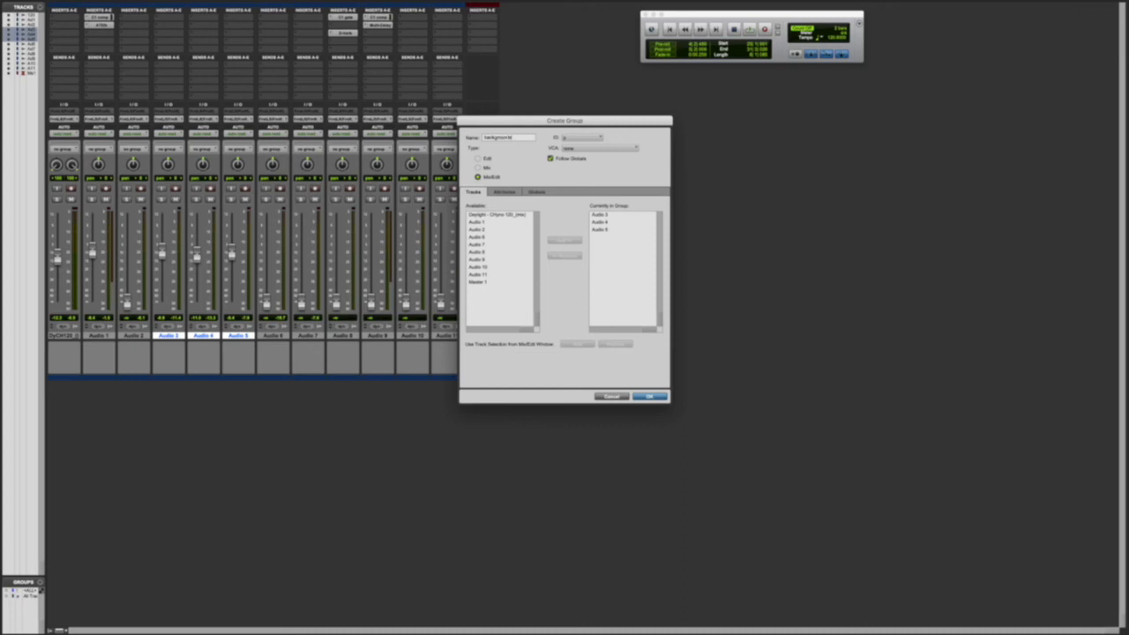
click(650, 397)
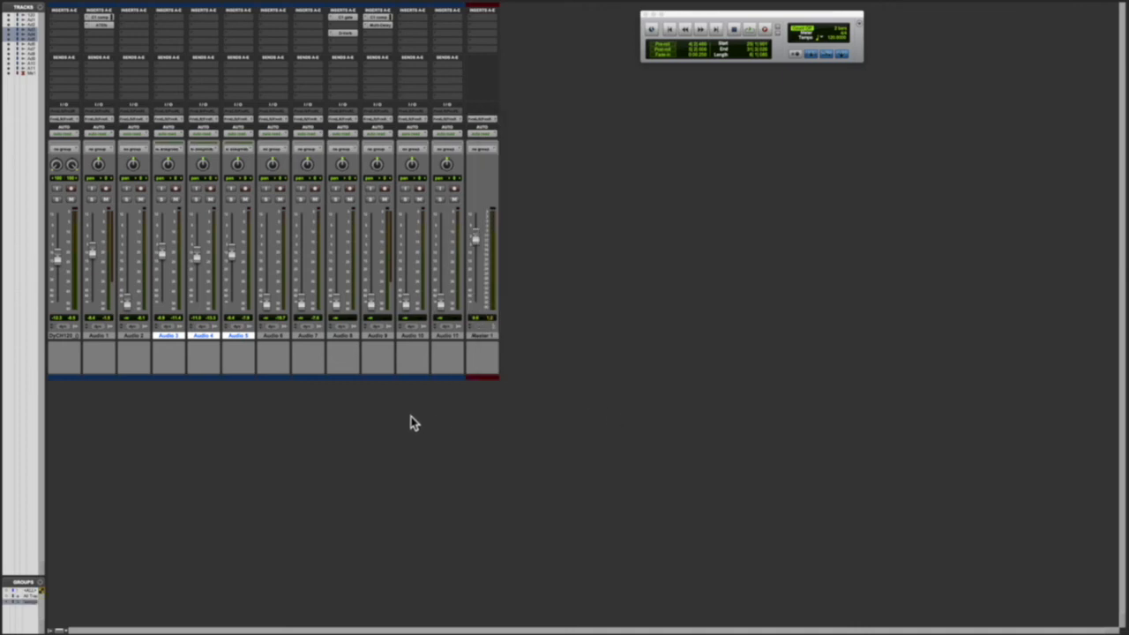
Step: Raise the backgrounds group's faders together during playback, bringing Audio 3 to about -4.7 dB, and deactivate the group
key(space)
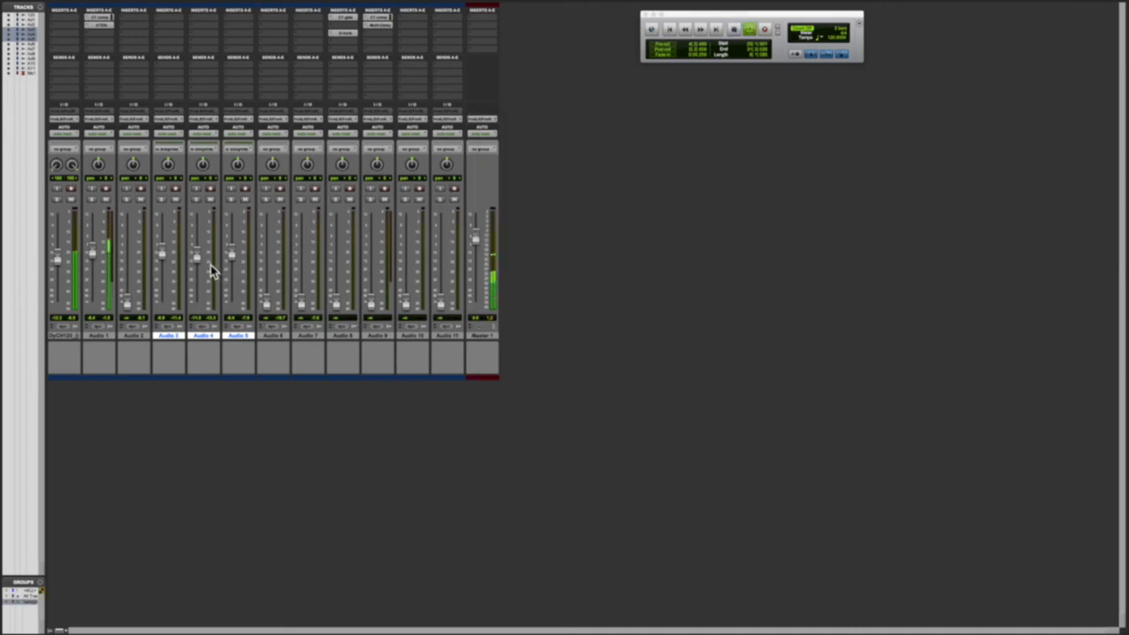
mouse_move(197, 257)
mouse_down()
mouse_move(198, 245)
mouse_move(202, 279)
mouse_move(206, 260)
mouse_up()
key(space)
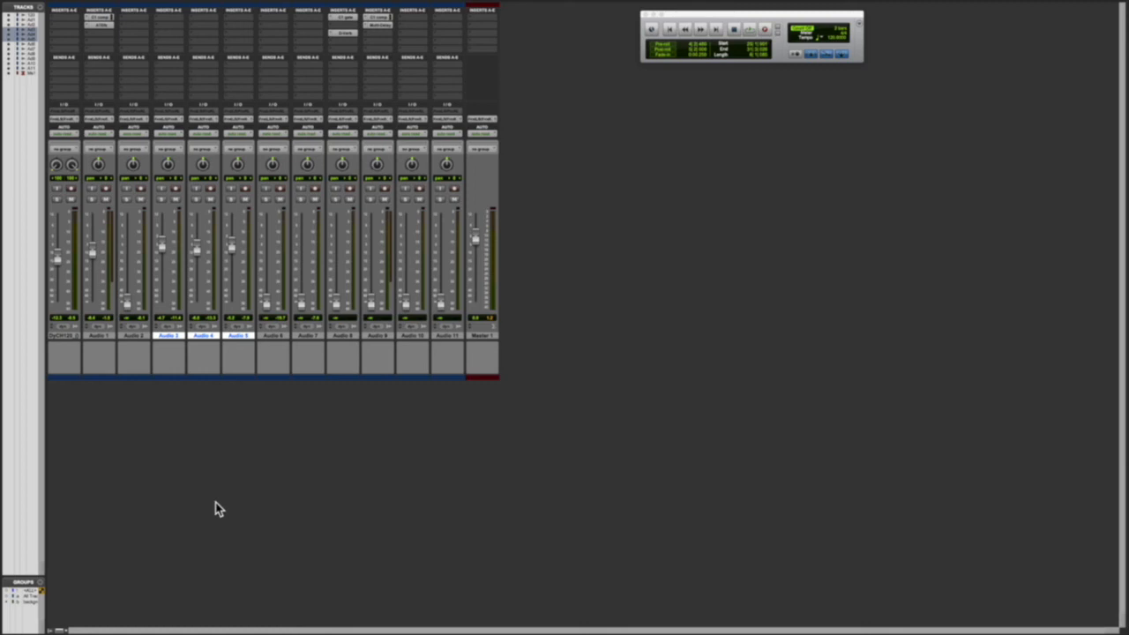
Step: Select the passage from about bar 13 to bar 15 across all tracks and raise the Audio 6 fader while it plays
key(super+equal)
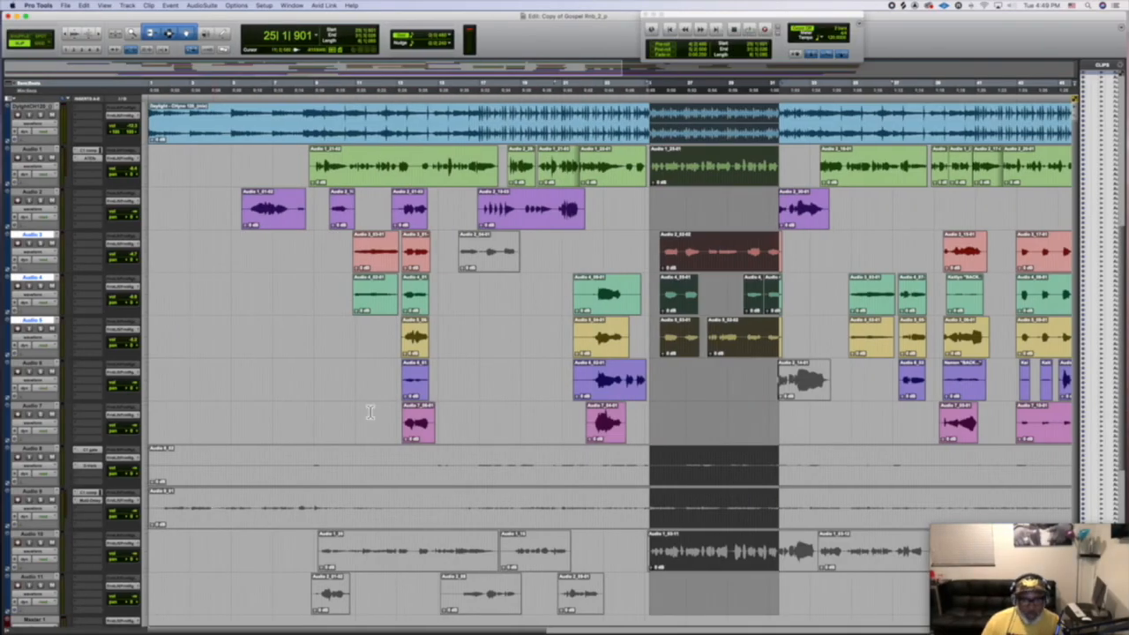
drag(395, 92, 433, 92)
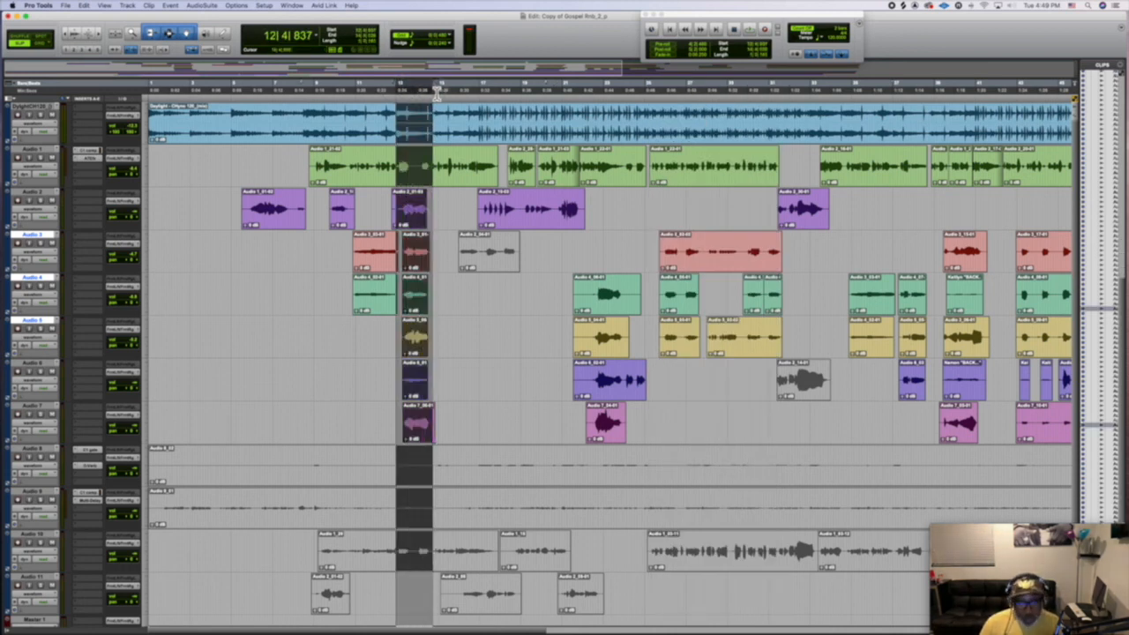
key(space)
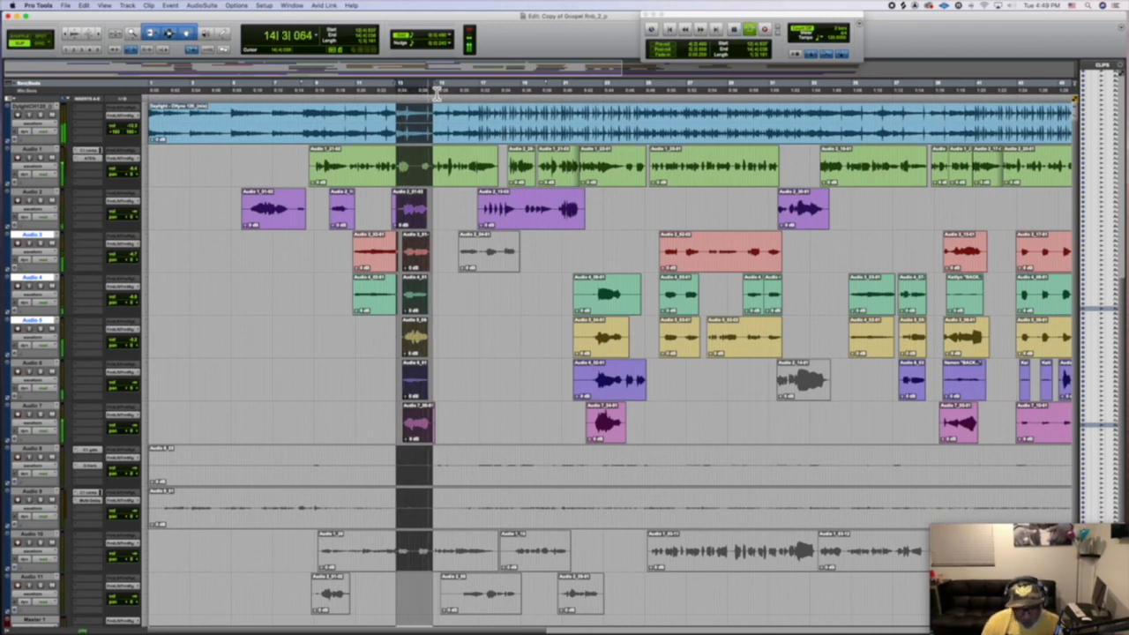
key(super+equal)
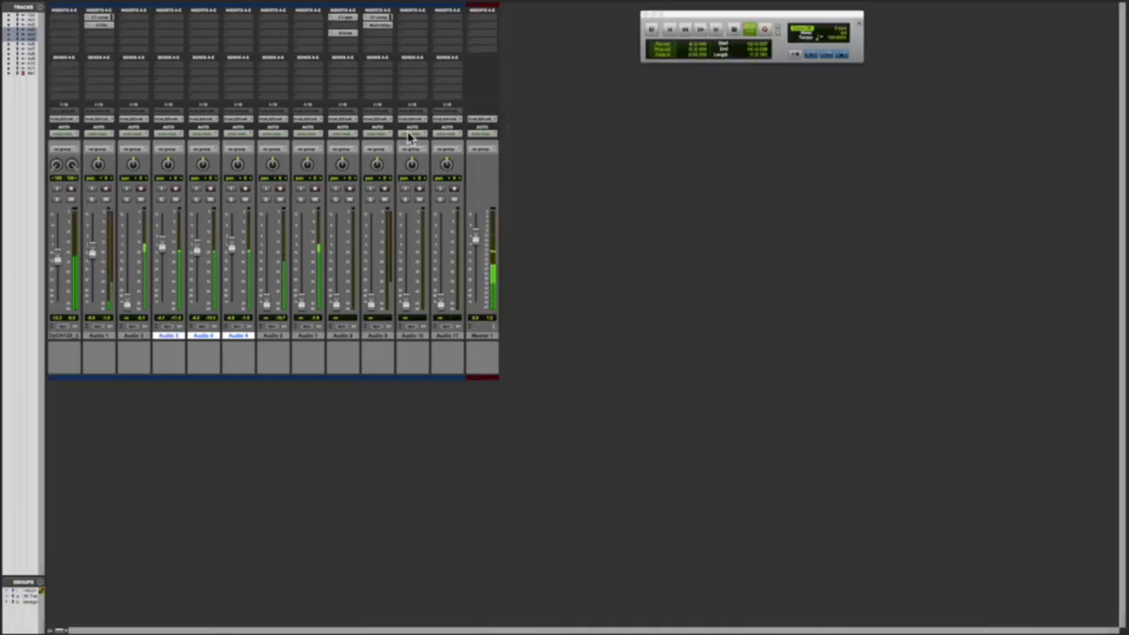
drag(265, 305, 270, 256)
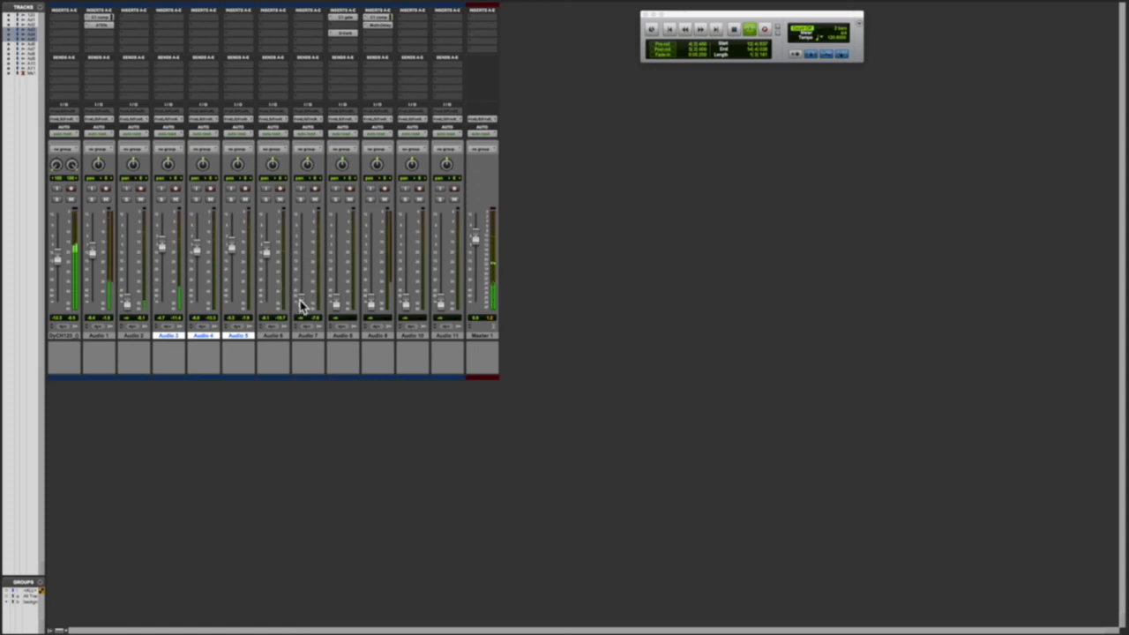
Step: Raise the Audio 7 fader during playback and lower the Audio 3, Audio 4 and Audio 5 faders to balance the background vocals
drag(300, 305, 267, 262)
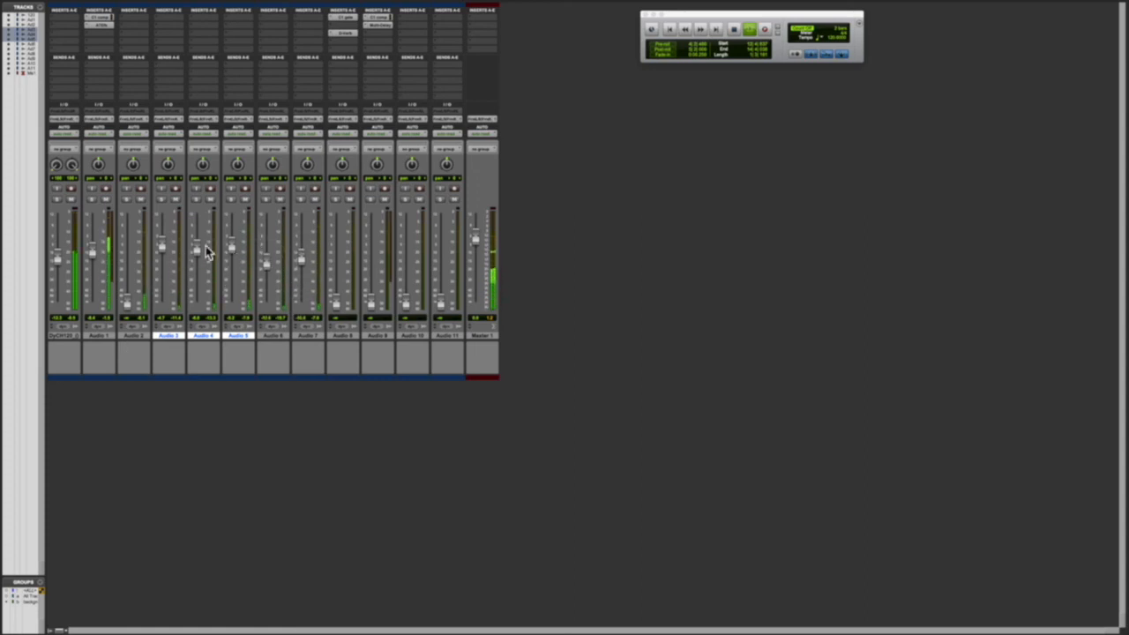
drag(232, 247, 165, 258)
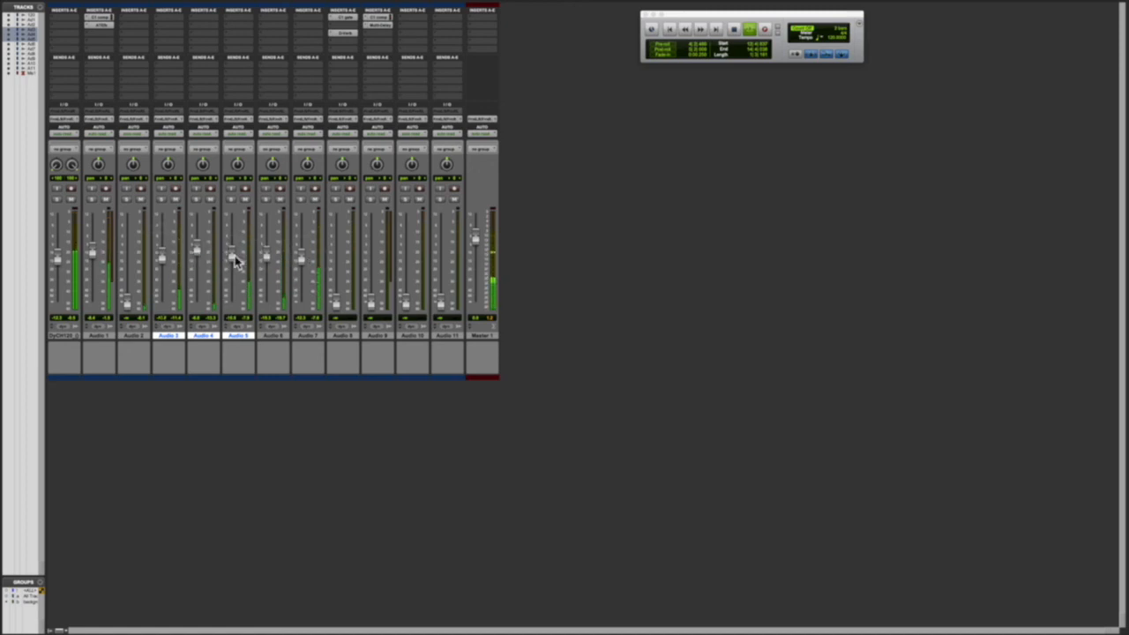
drag(198, 251, 232, 265)
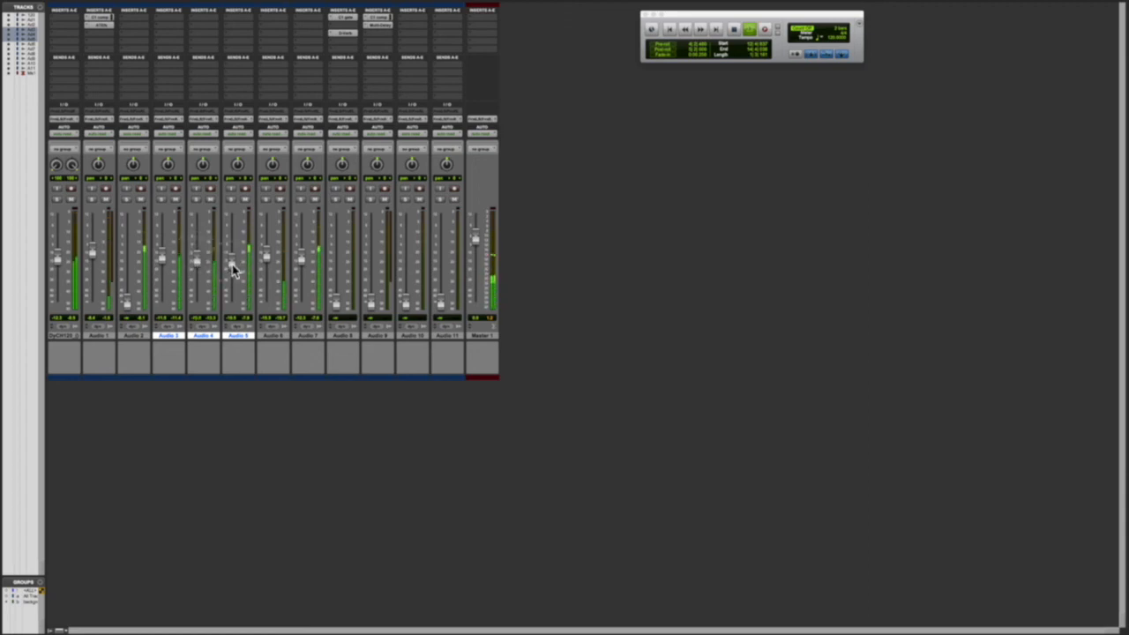
Step: Solo Audio 3 through Audio 7 to hear the background vocals on their own
click(301, 200)
click(266, 200)
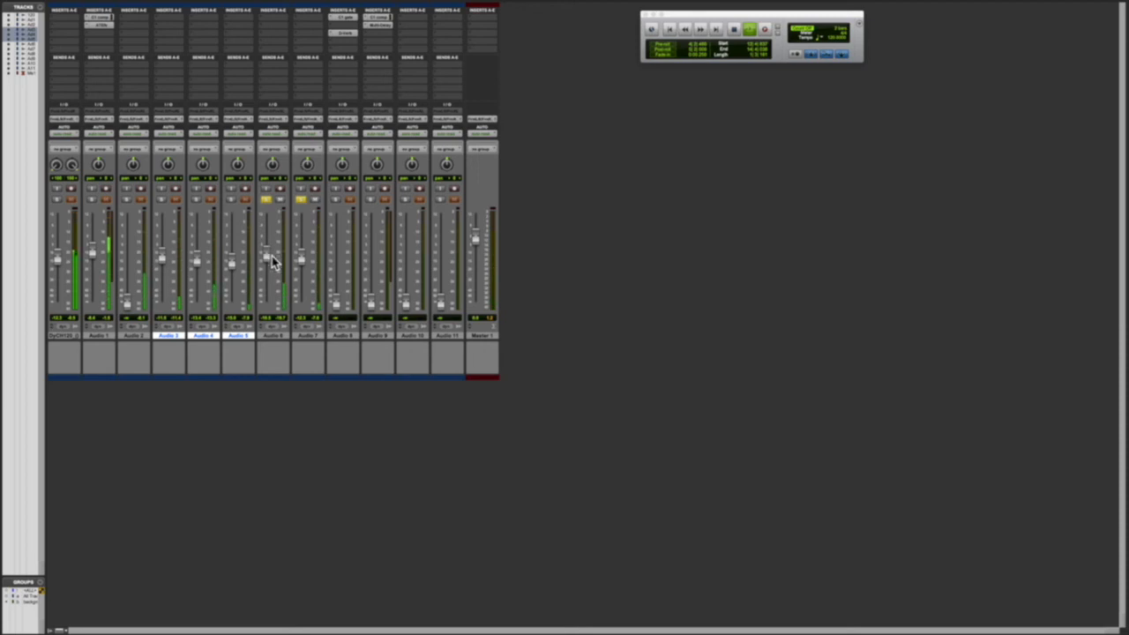
click(231, 200)
click(195, 200)
click(160, 200)
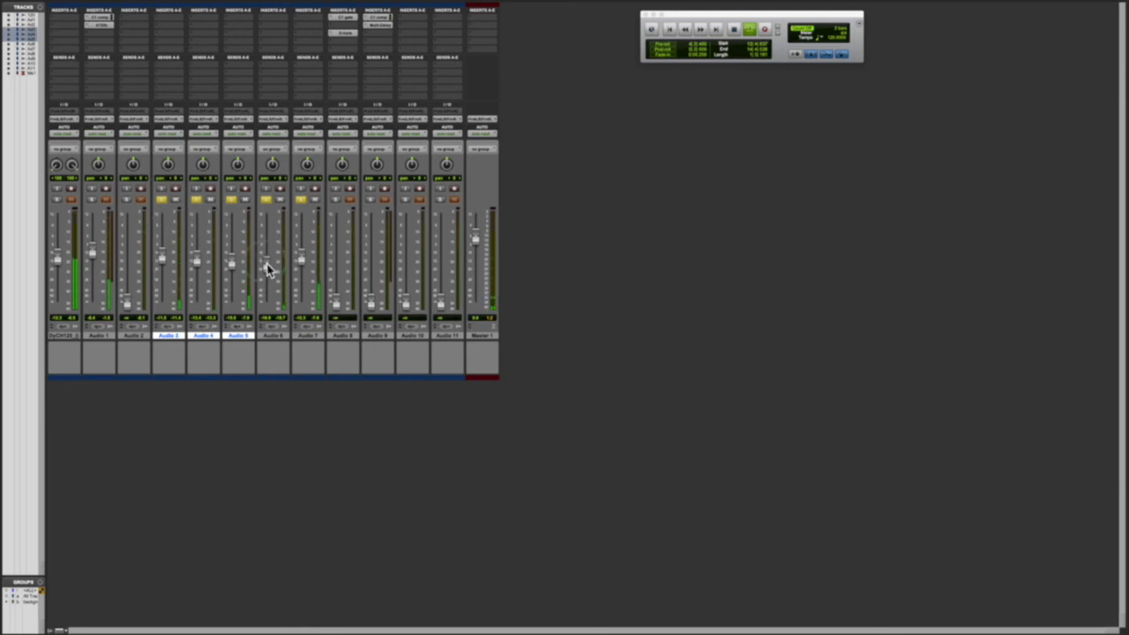
Step: Lower the Audio 6, Audio 3 and Audio 7 faders slightly while the soloed background vocals play
drag(267, 265, 269, 261)
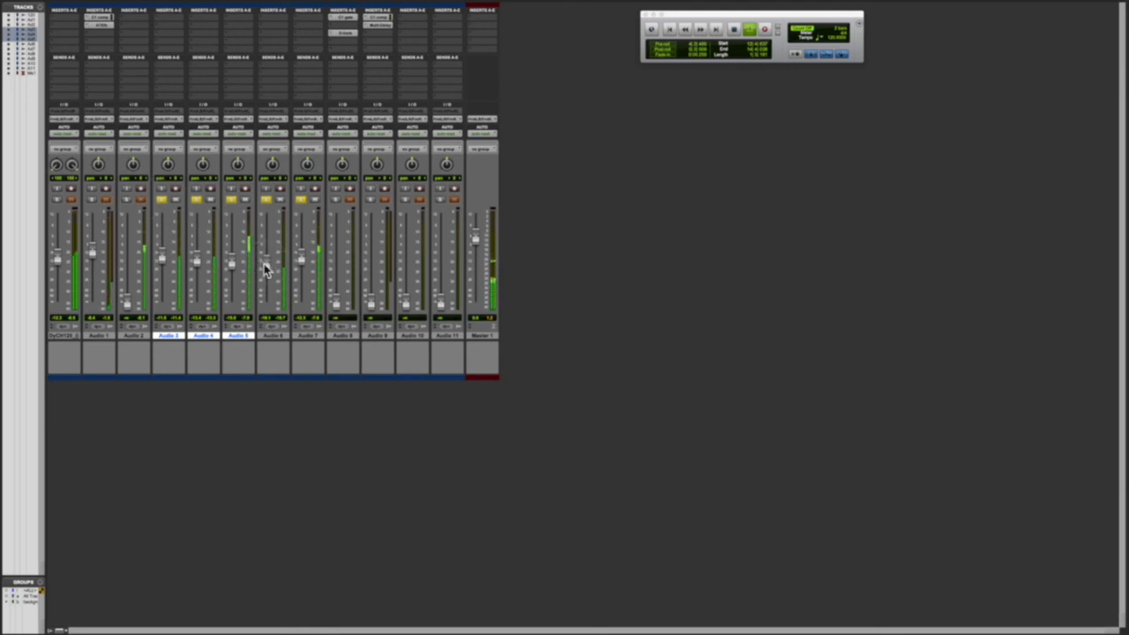
drag(165, 256, 164, 260)
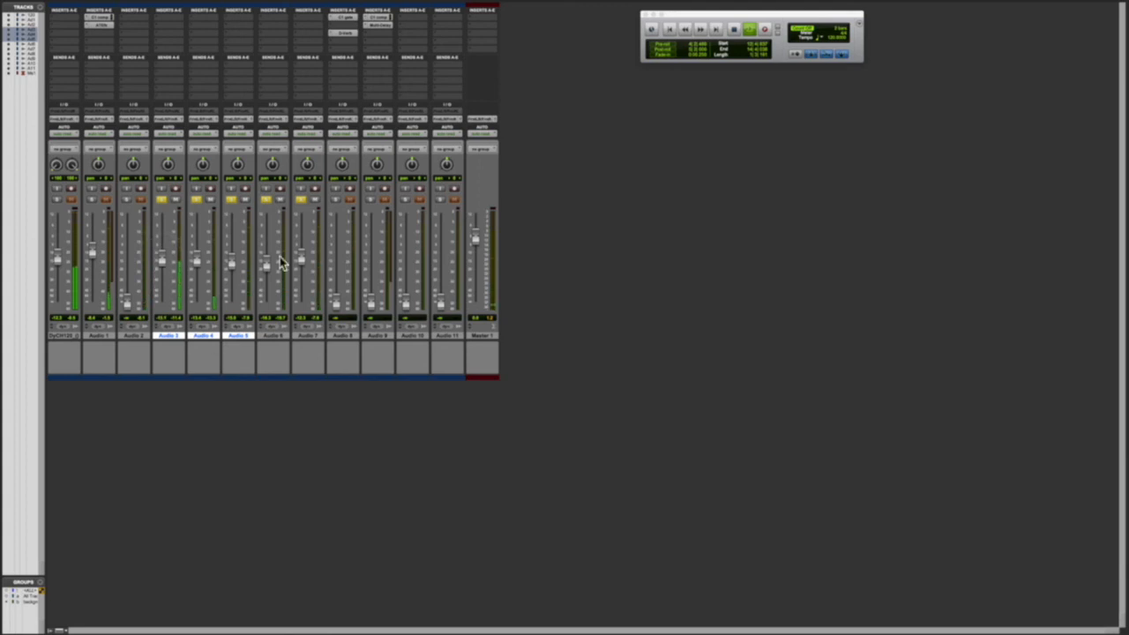
drag(302, 261, 301, 265)
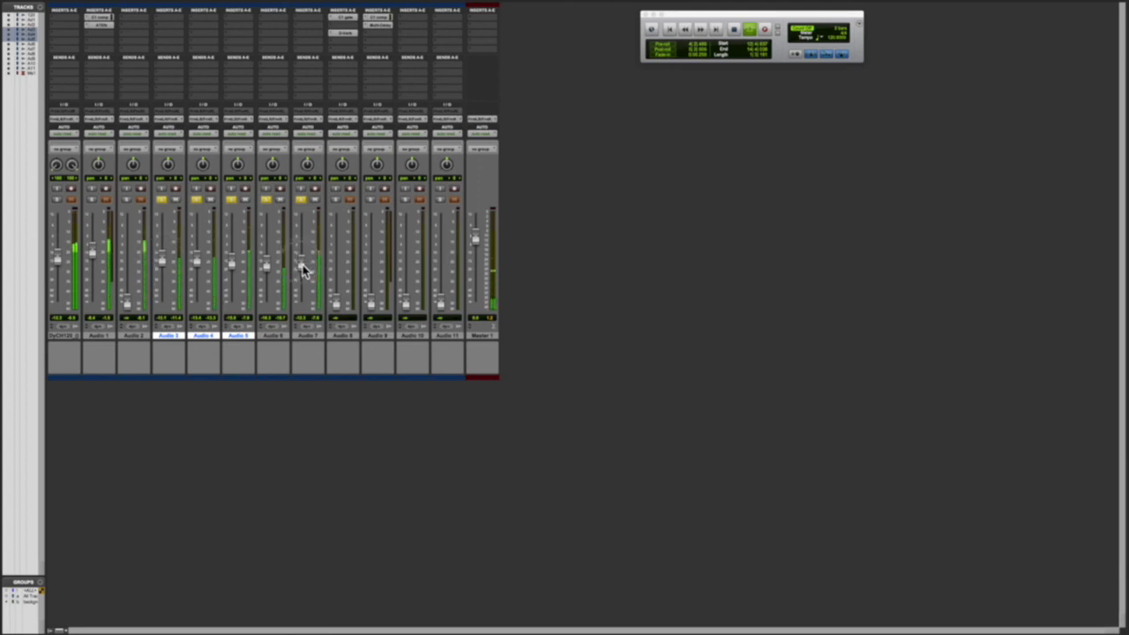
Step: Take Audio 3 through Audio 7 out of solo, listen to them in the full mix and stop playback
click(304, 204)
click(302, 200)
click(266, 200)
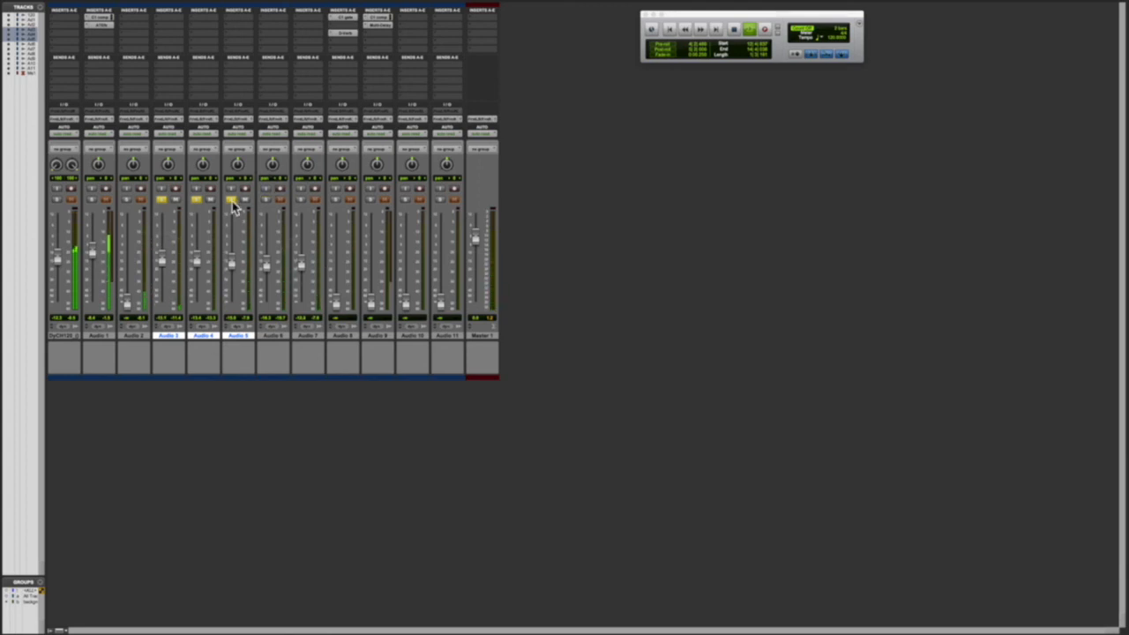
click(232, 200)
click(196, 200)
click(164, 202)
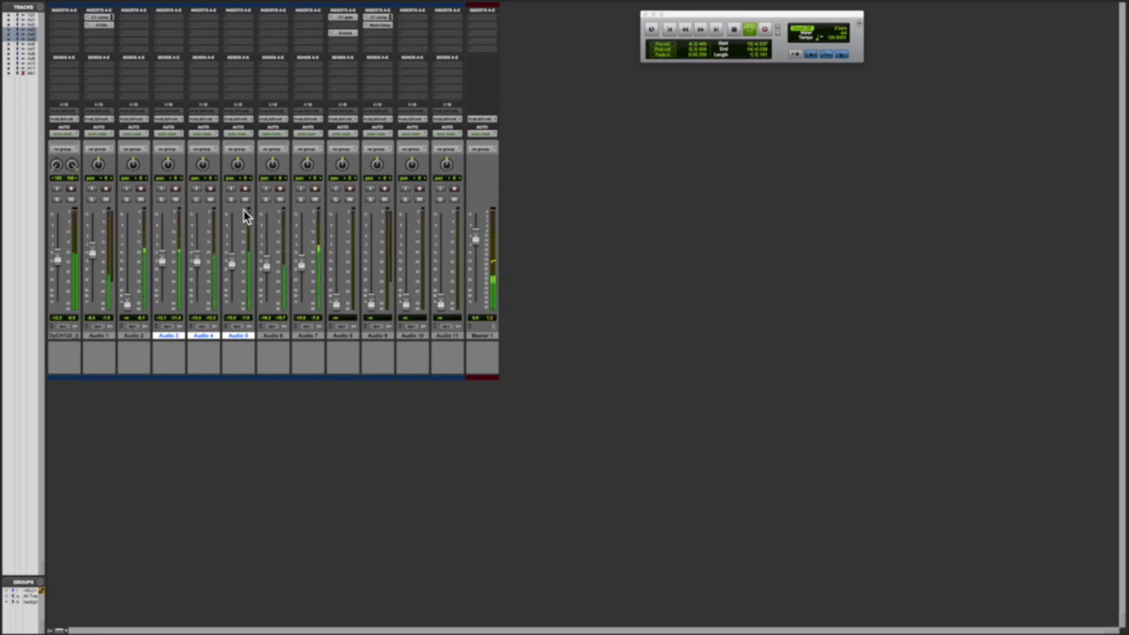
key(space)
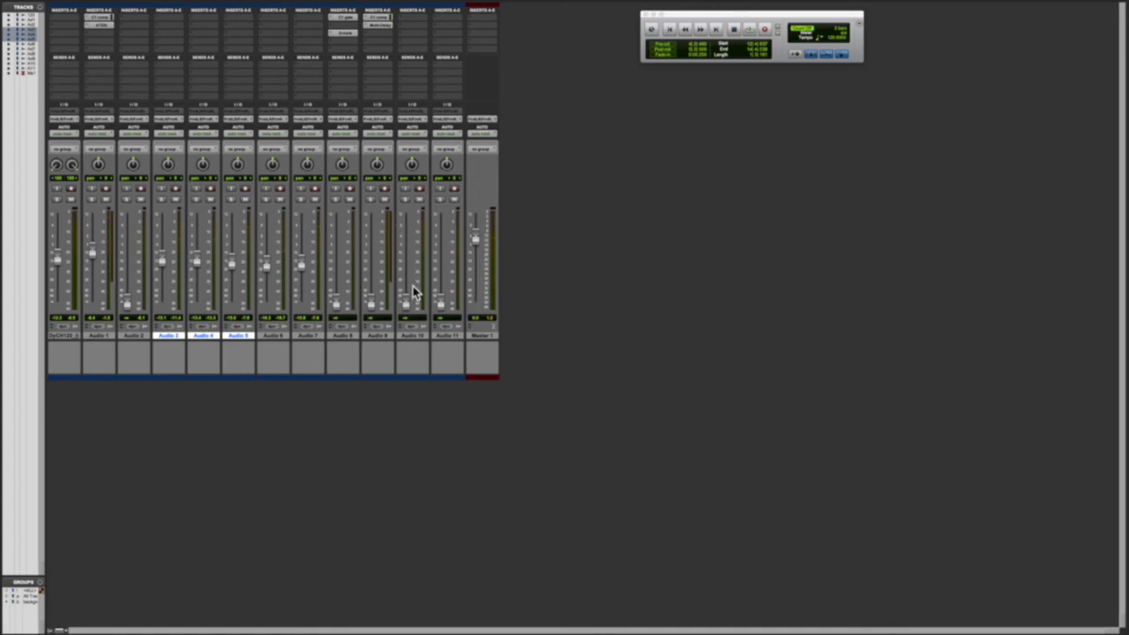
Step: Look over the remaining tracks in the Edit window, then replay the selected passage briefly in the mixer to check the master level
key(super+equal)
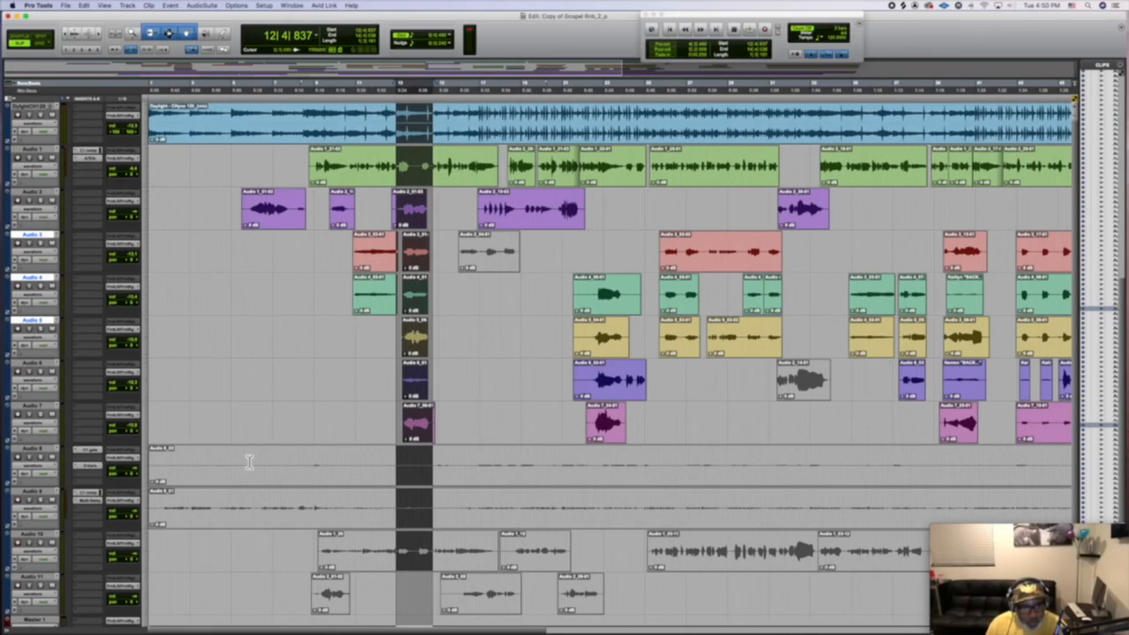
scroll(363, 497, down, 2)
scroll(363, 496, up, 2)
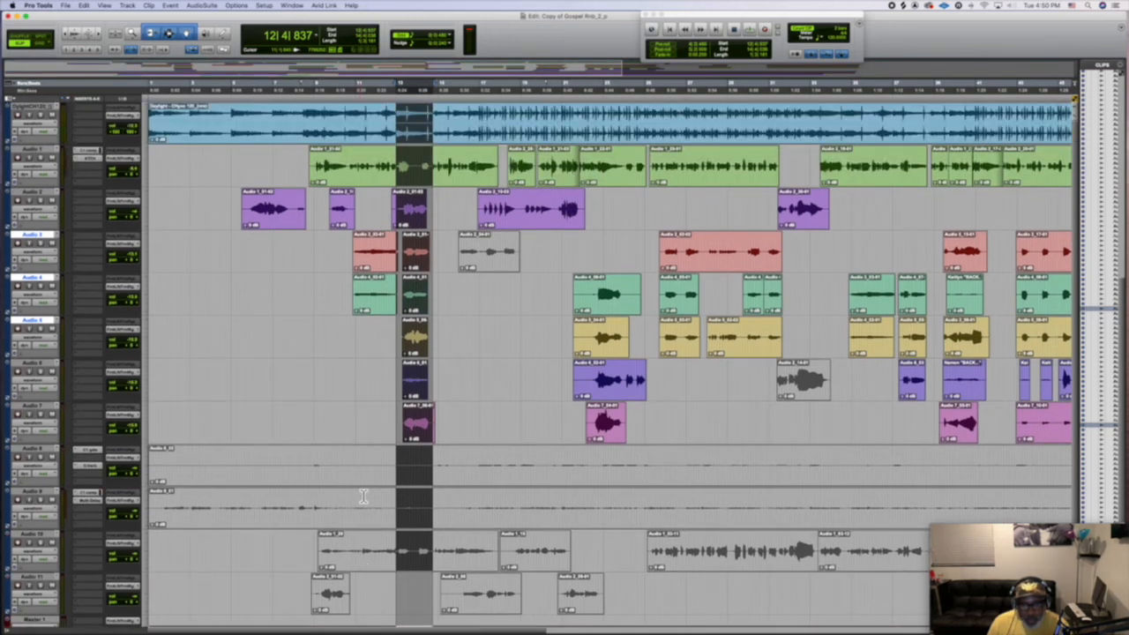
scroll(363, 497, down, 2)
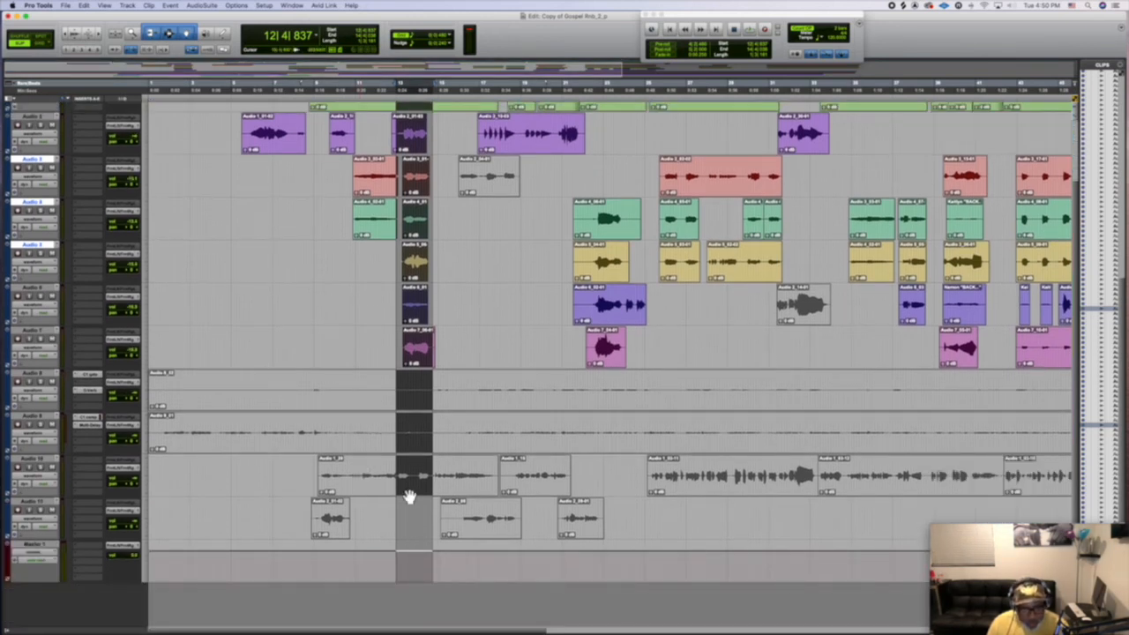
key(super+bracketleft)
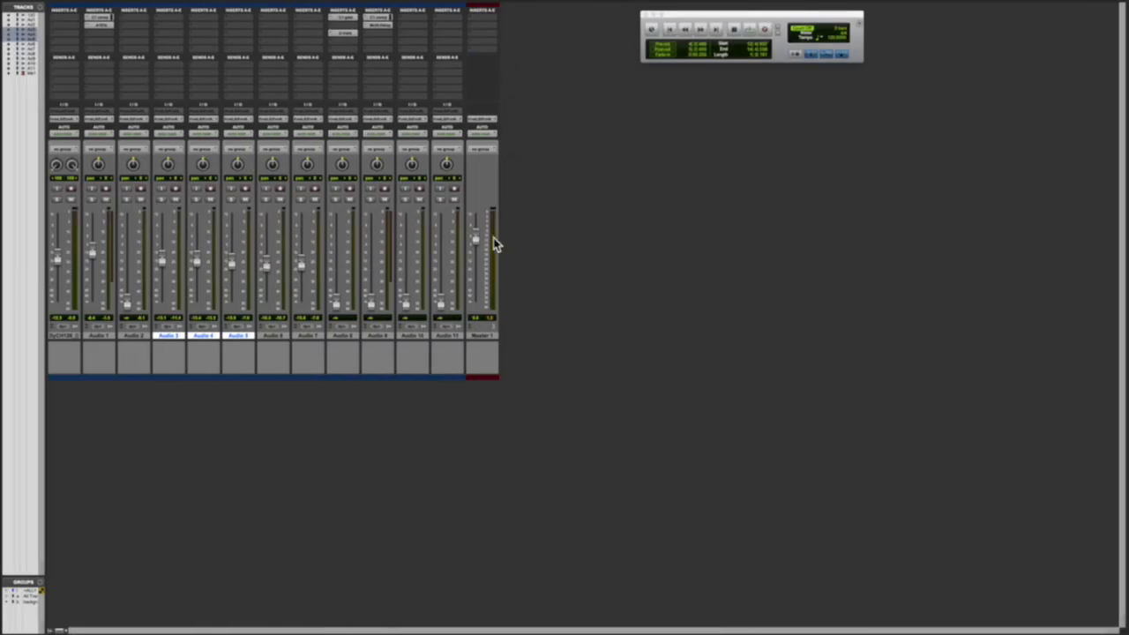
key(space)
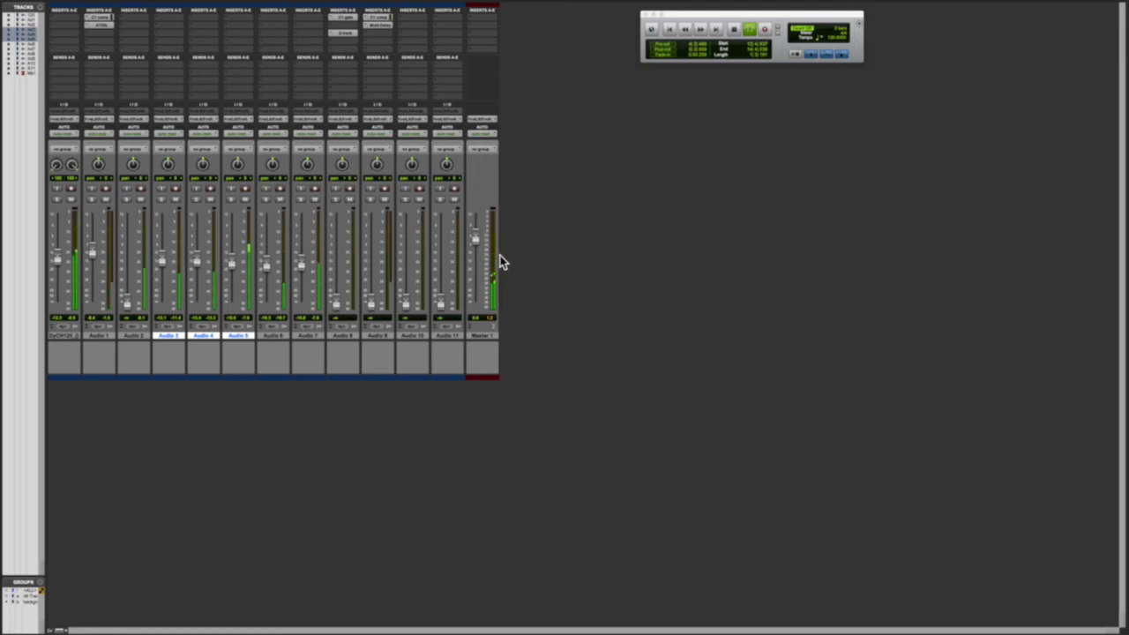
key(space)
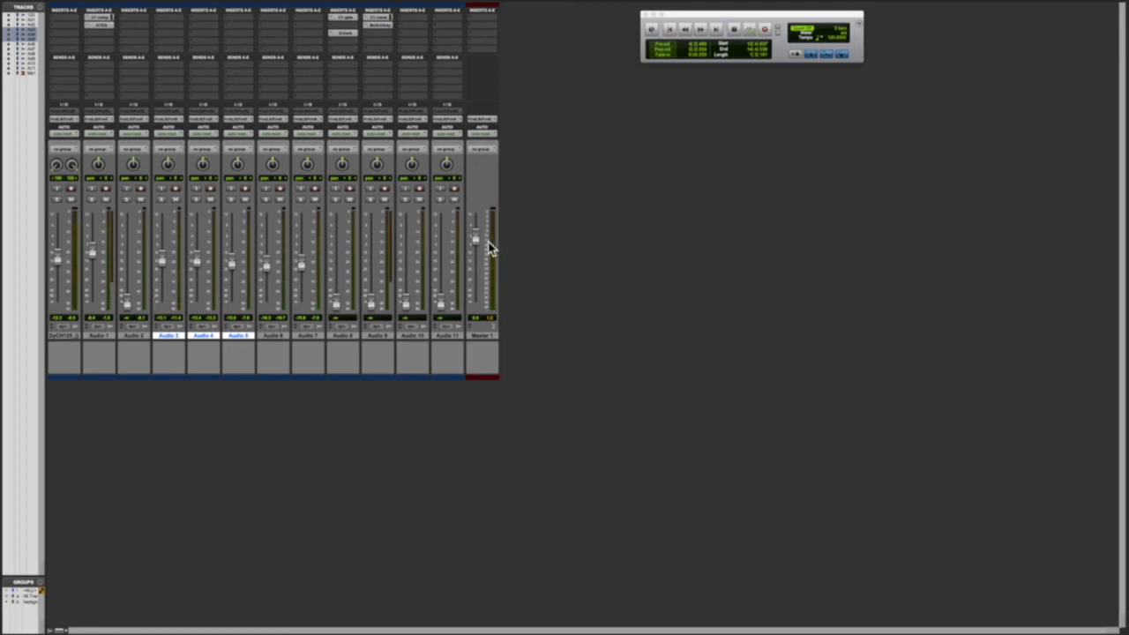